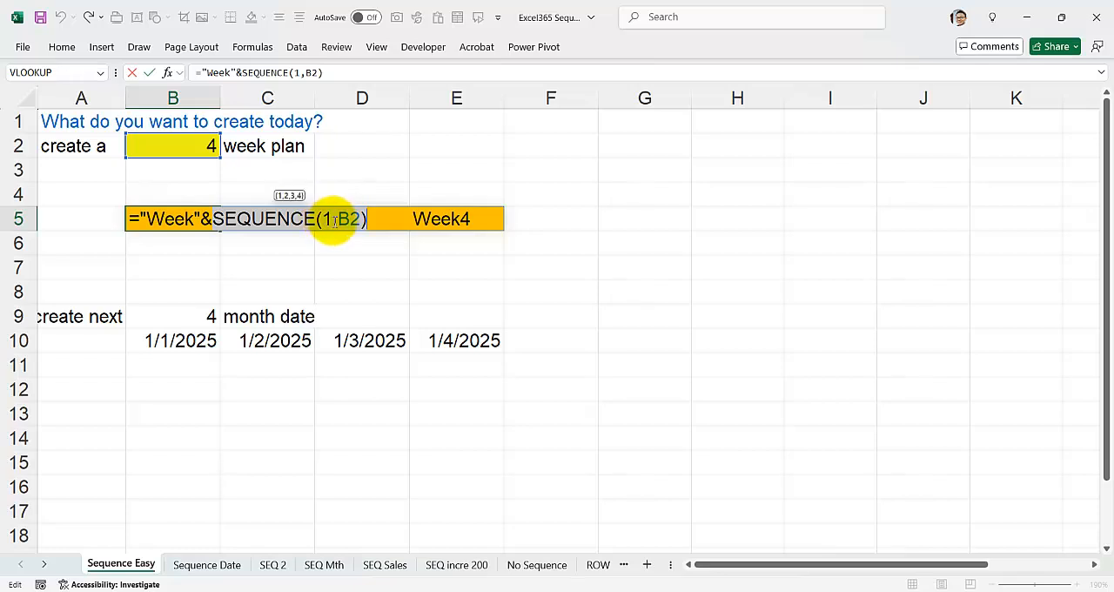
Set the rows argument of the SEQUENCE function in the B5 week formula to 2.
left_click(331, 221)
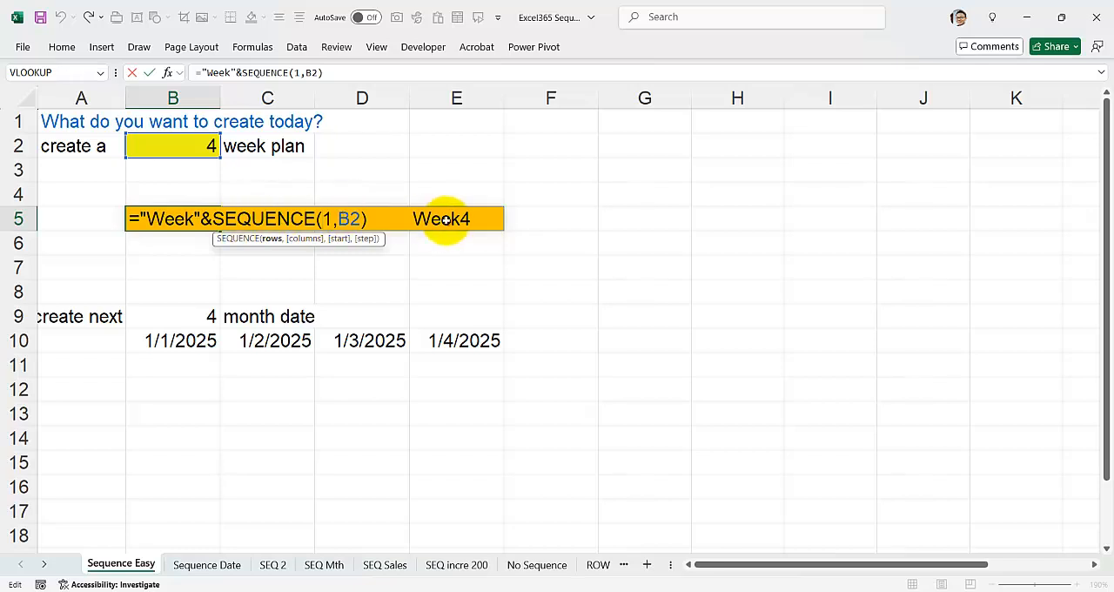
key("Return")
left_click(184, 217)
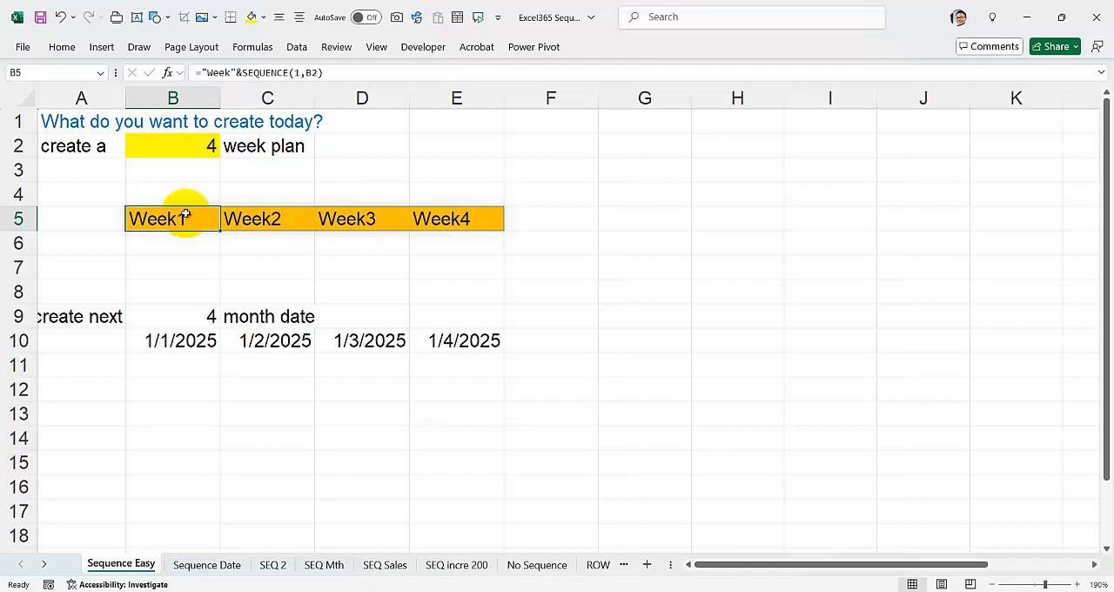
double_click(185, 217)
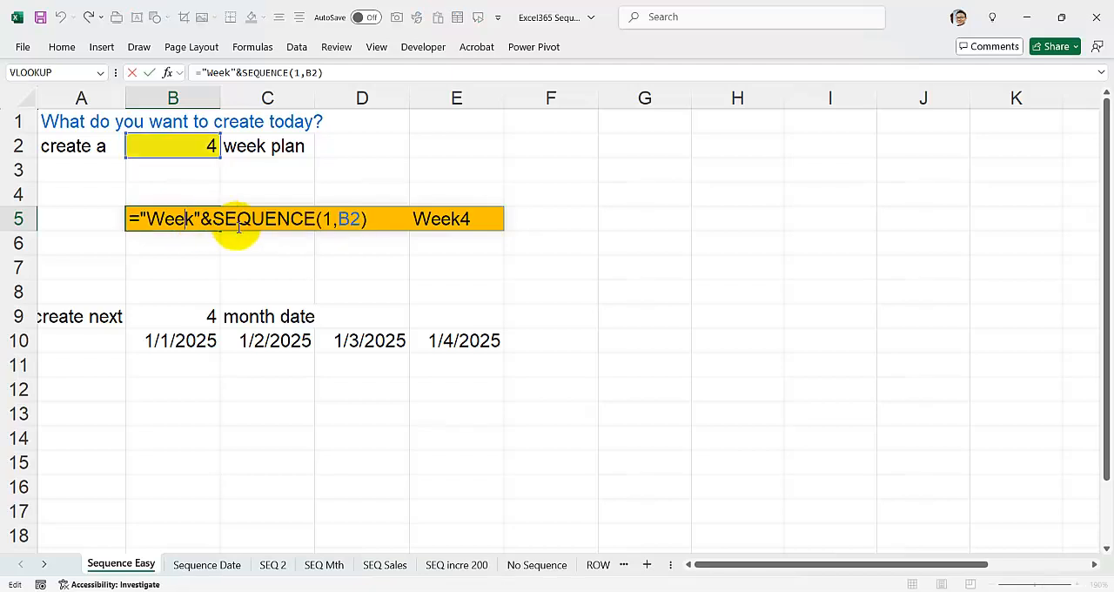
left_click(327, 219)
key("Return")
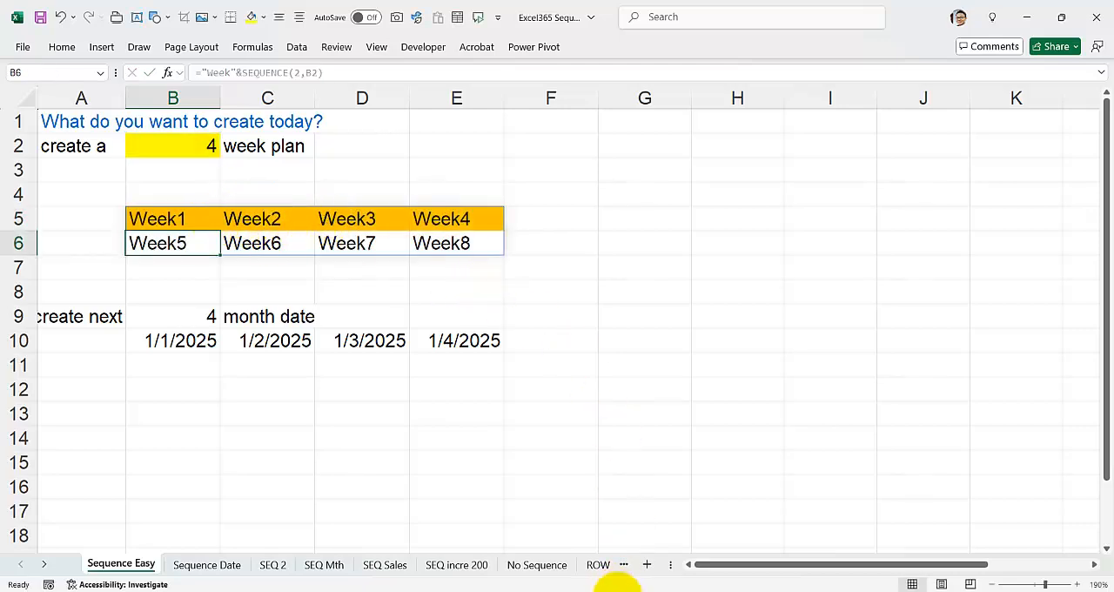
Switch to the PowerPoint formulas guide, read the SEQUENCE argument descriptions on slide 28, and return to the Excel workbook.
left_click(616, 591)
left_click(767, 542)
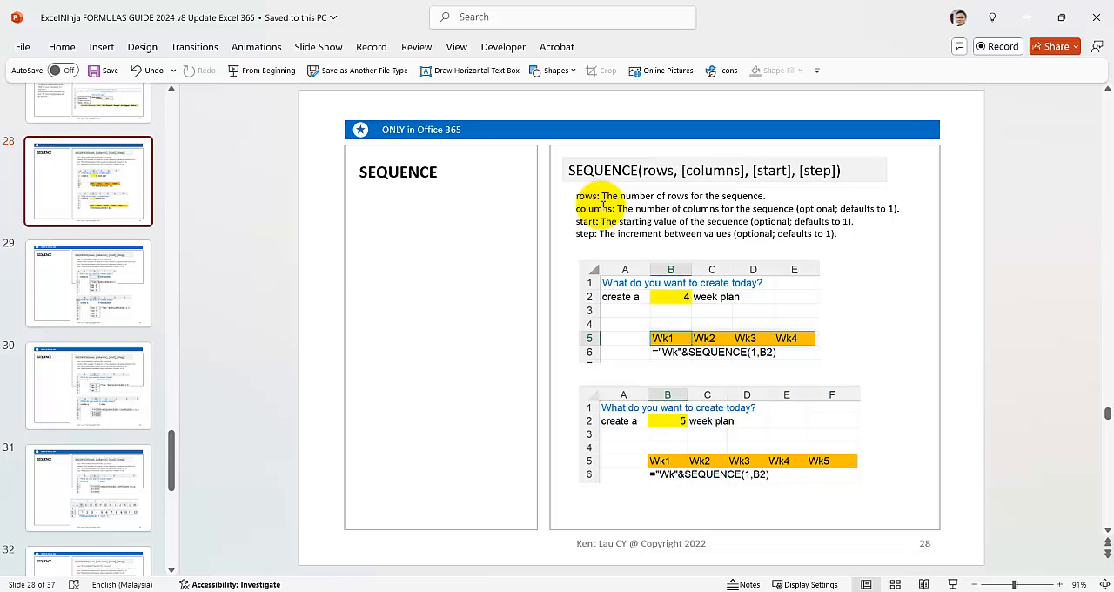
key("XF86MonBrightnessDown")
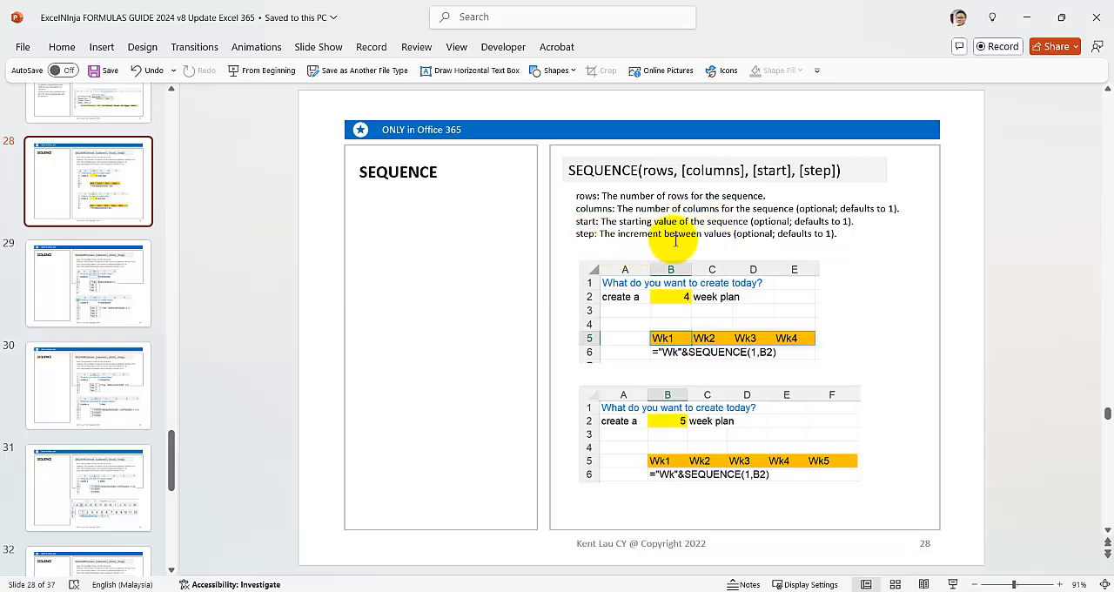
left_click(700, 588)
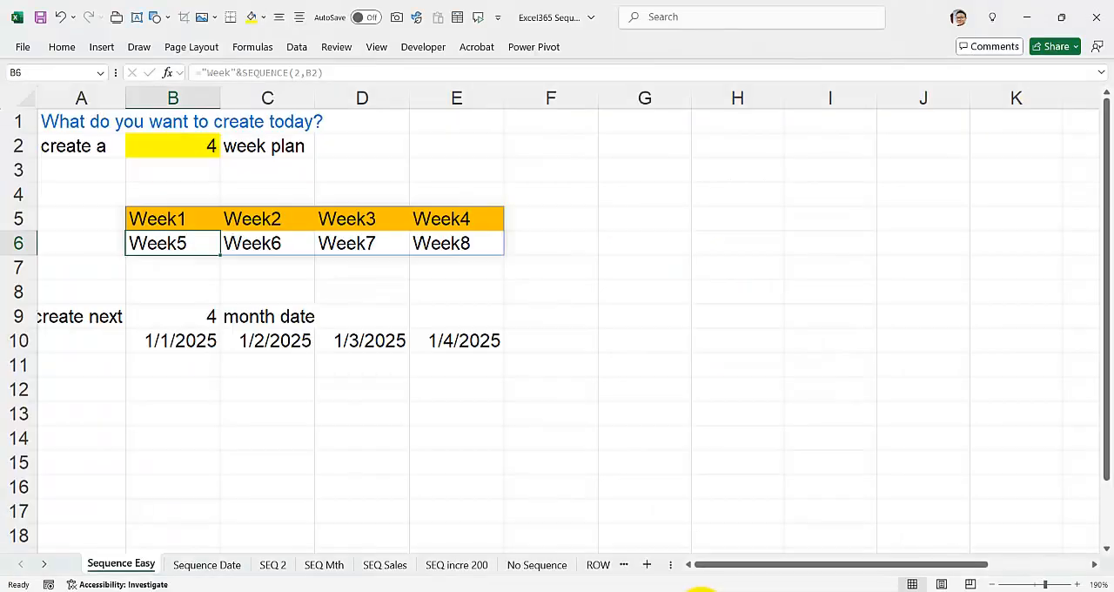
On the Sequence Date sheet, replace the label in C2 with "numbers".
left_click(208, 563)
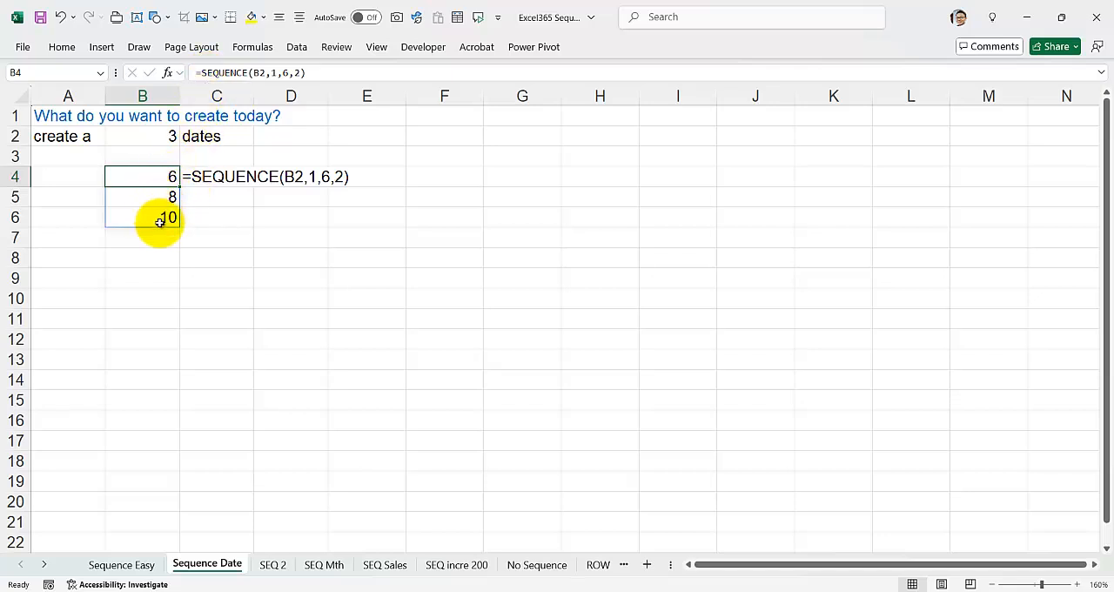
left_click(211, 137)
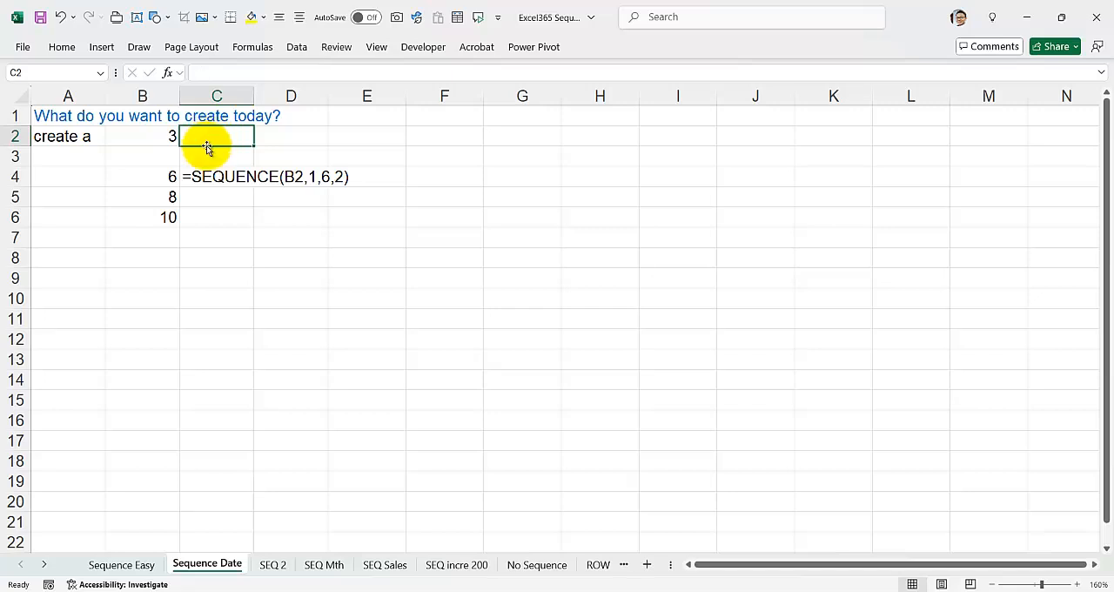
type("numbe")
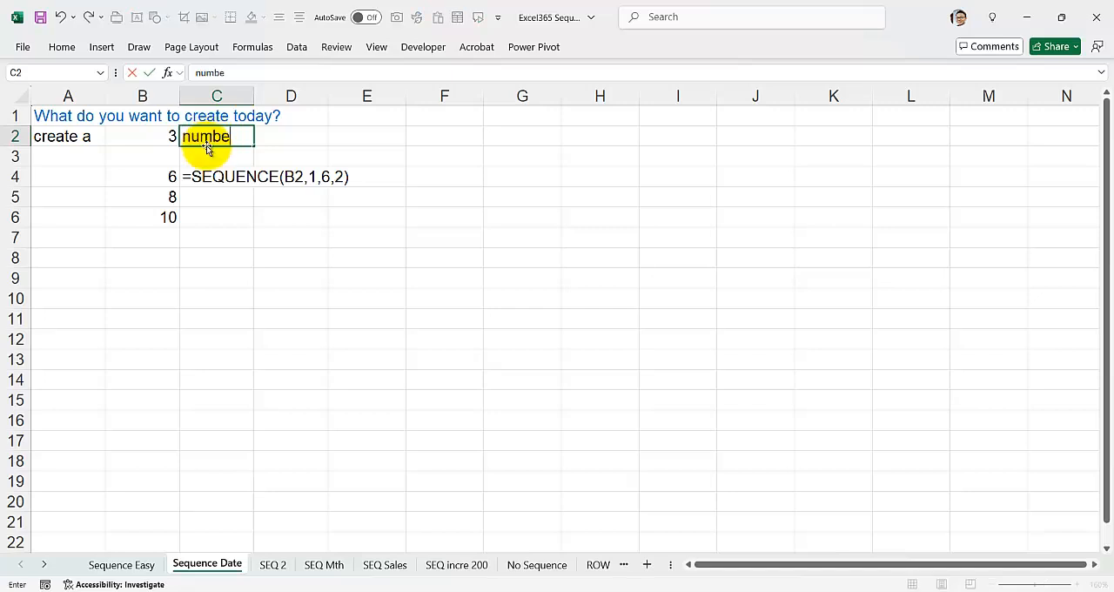
type("rs")
key("Return")
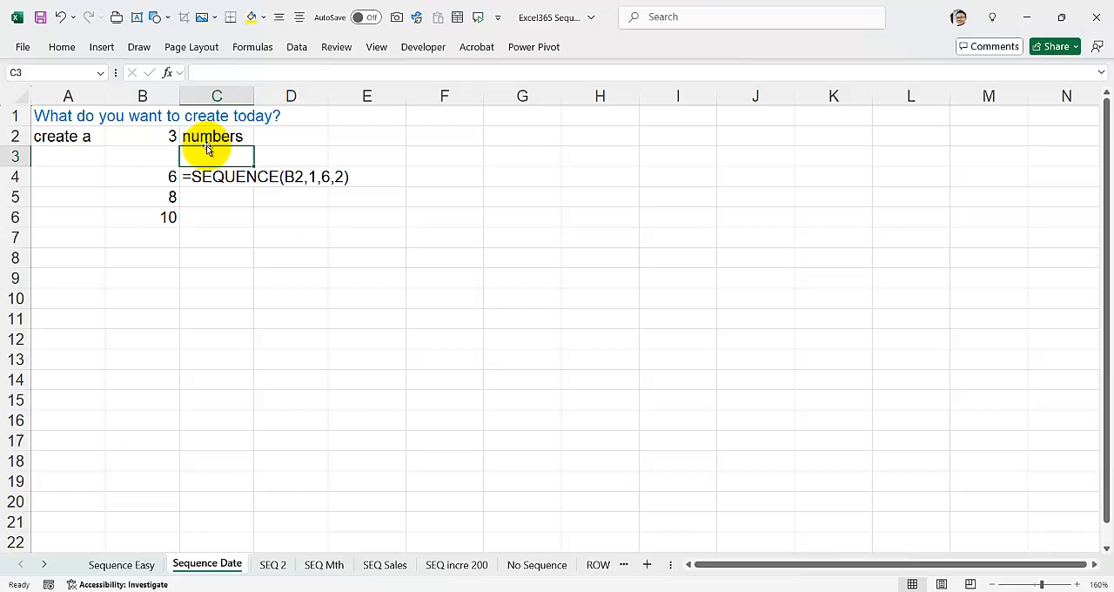
Set the start argument of the SEQUENCE formula in B4 to 5.
left_click(159, 177)
left_click(288, 74)
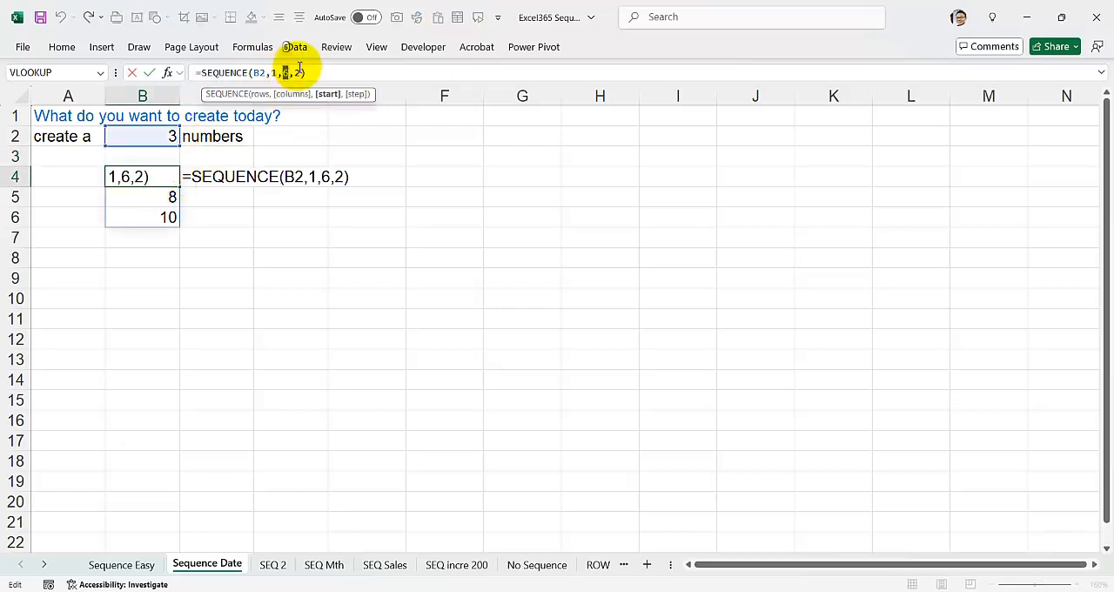
key("Return")
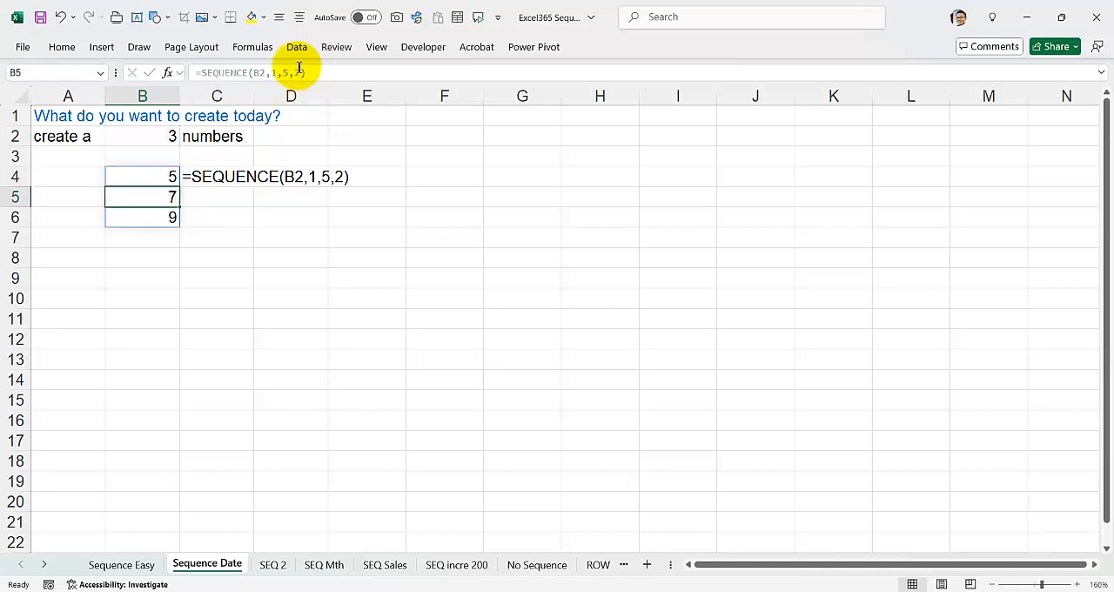
Set the step argument of the SEQUENCE formula in B4 to 1.
left_click(154, 174)
left_click(300, 73)
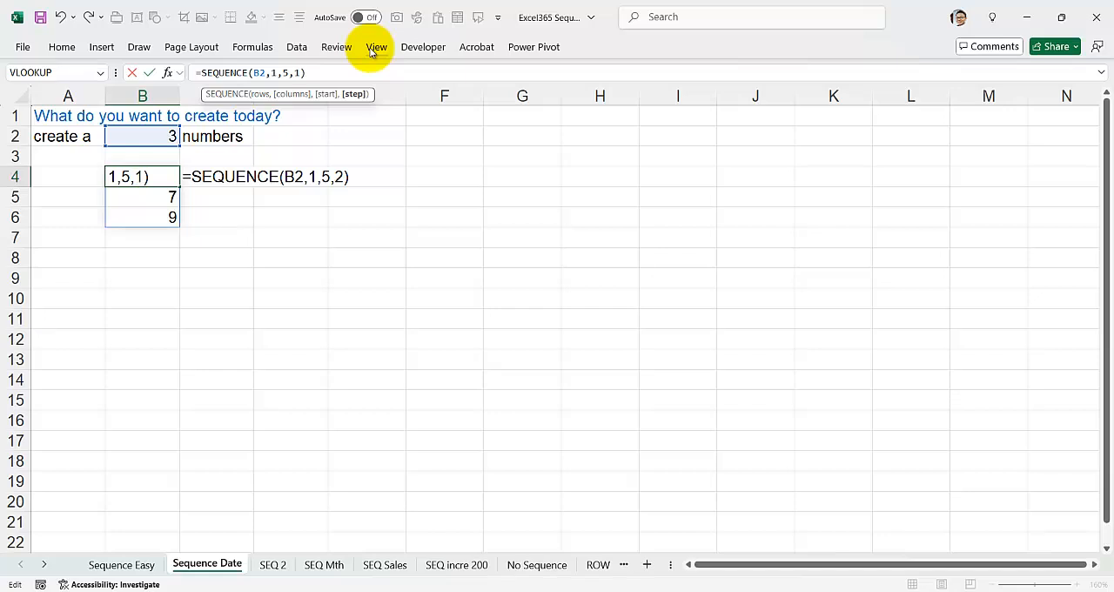
type("1")
key("Return")
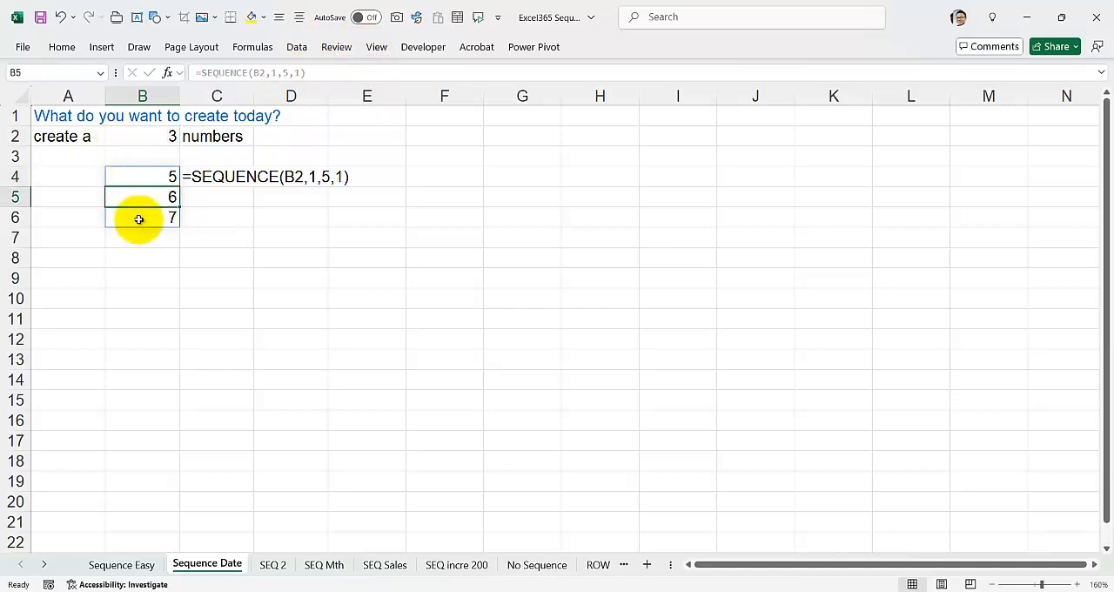
Set the step argument of the SEQUENCE formula in B4 to 2.
left_click(171, 179)
left_click(303, 73)
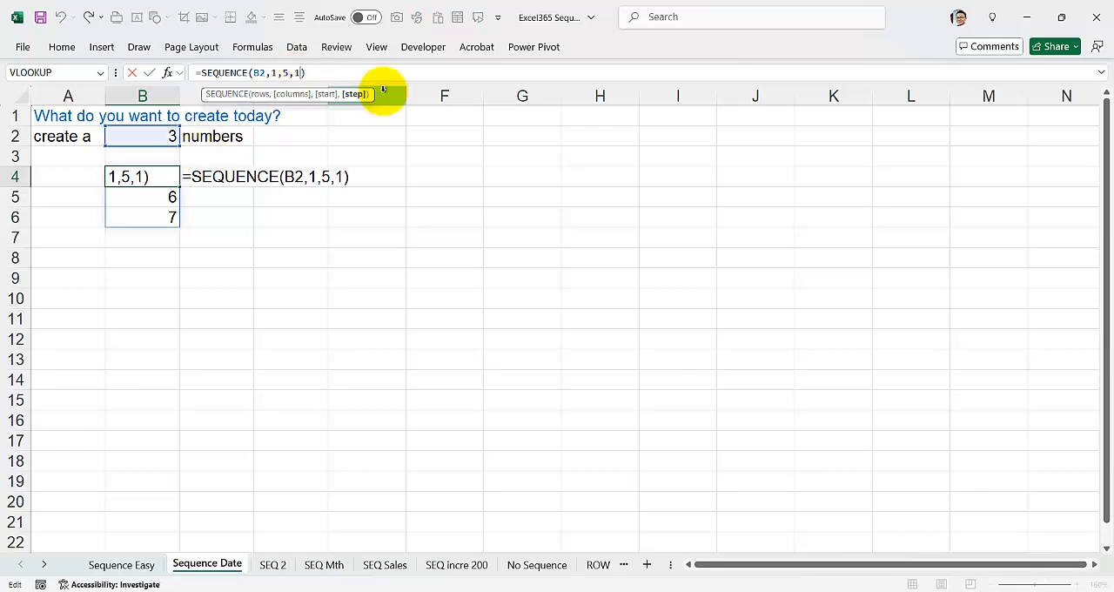
type("2")
key("Return")
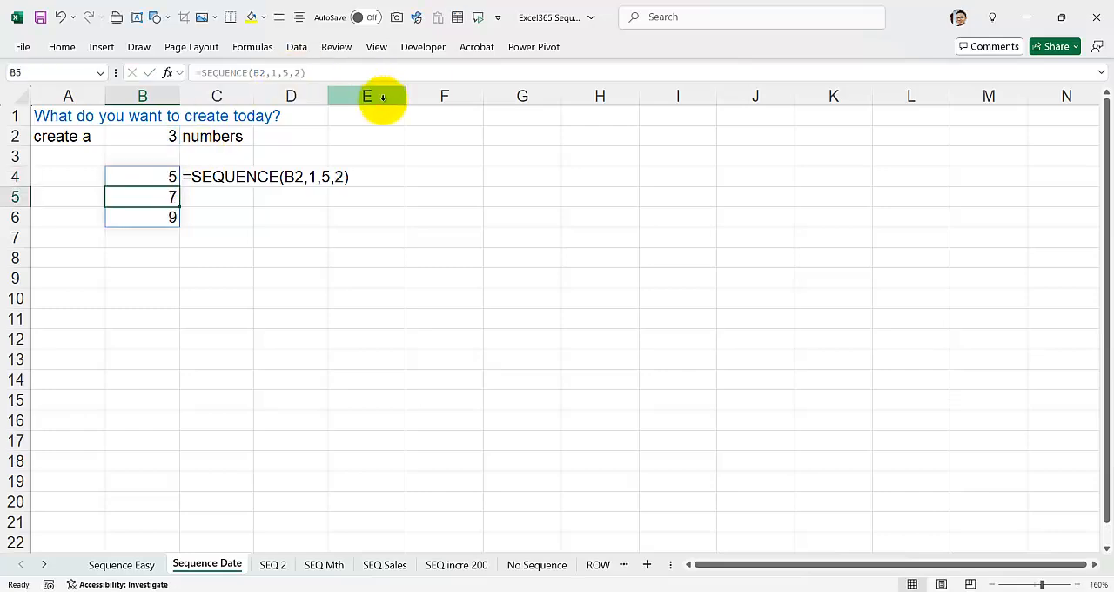
On the SEQ 2 sheet, set the rows argument of the SEQUENCE formula in B2 to 1.
left_click(277, 564)
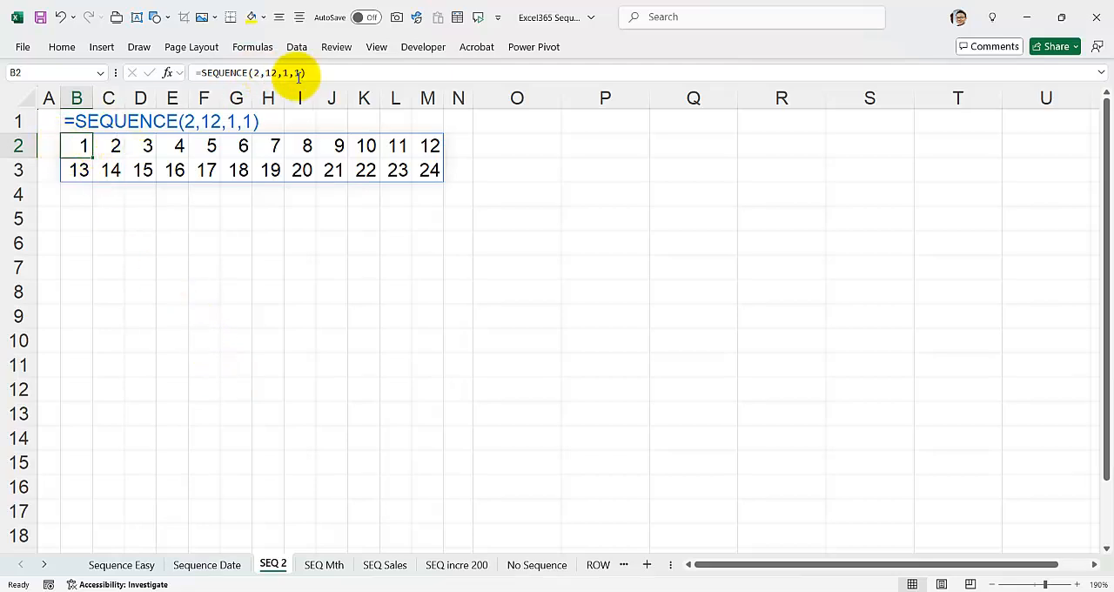
left_click(261, 73)
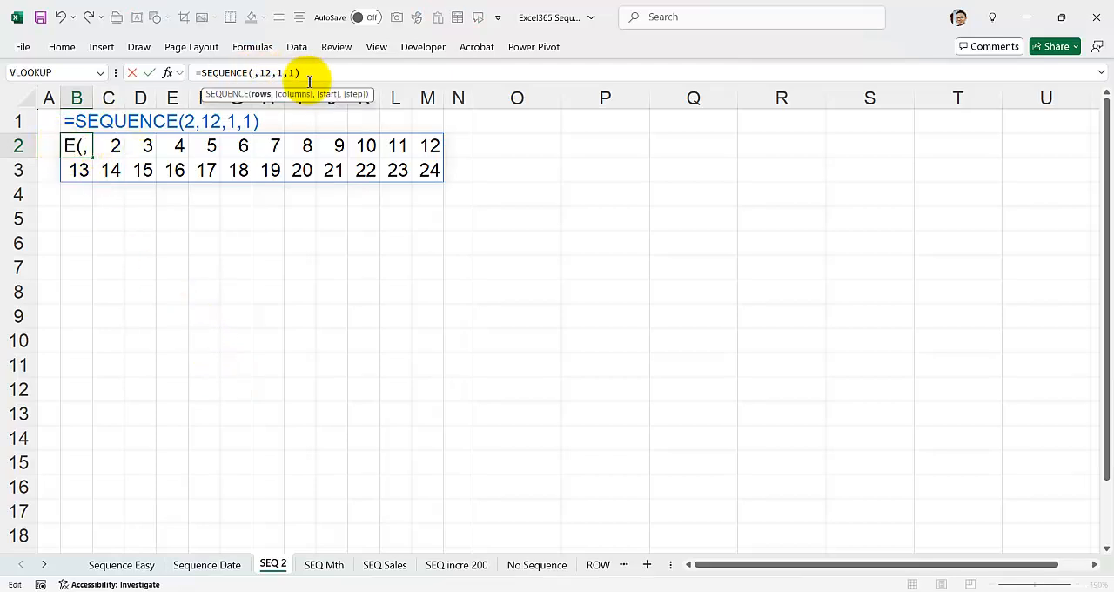
key("Return")
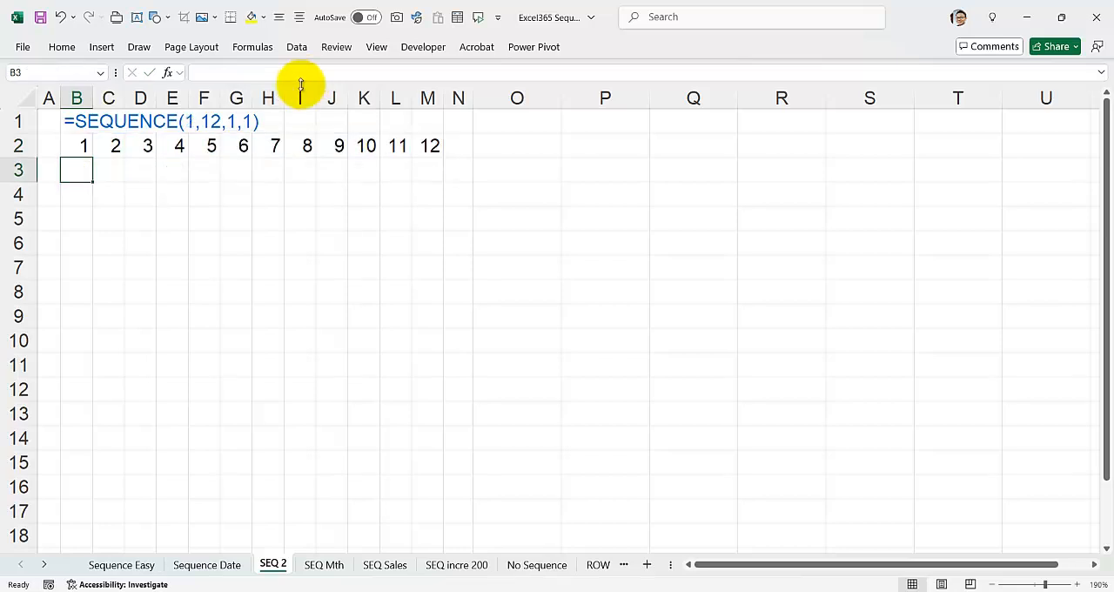
Set the rows argument of the SEQUENCE formula in B2 to 2, keeping 12 columns.
left_click(80, 144)
left_click(252, 73)
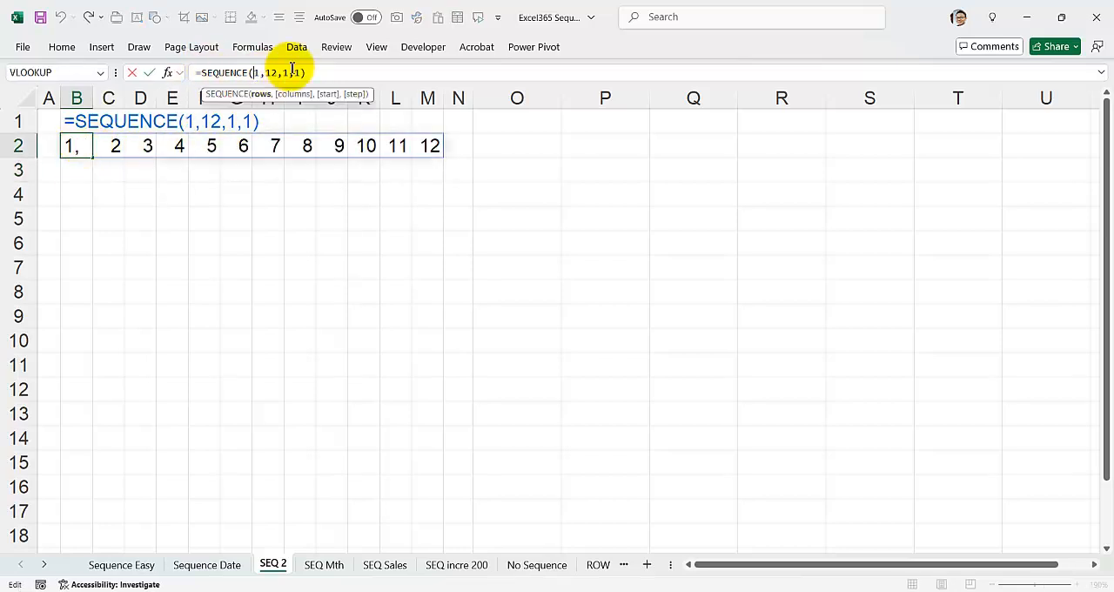
key("Return")
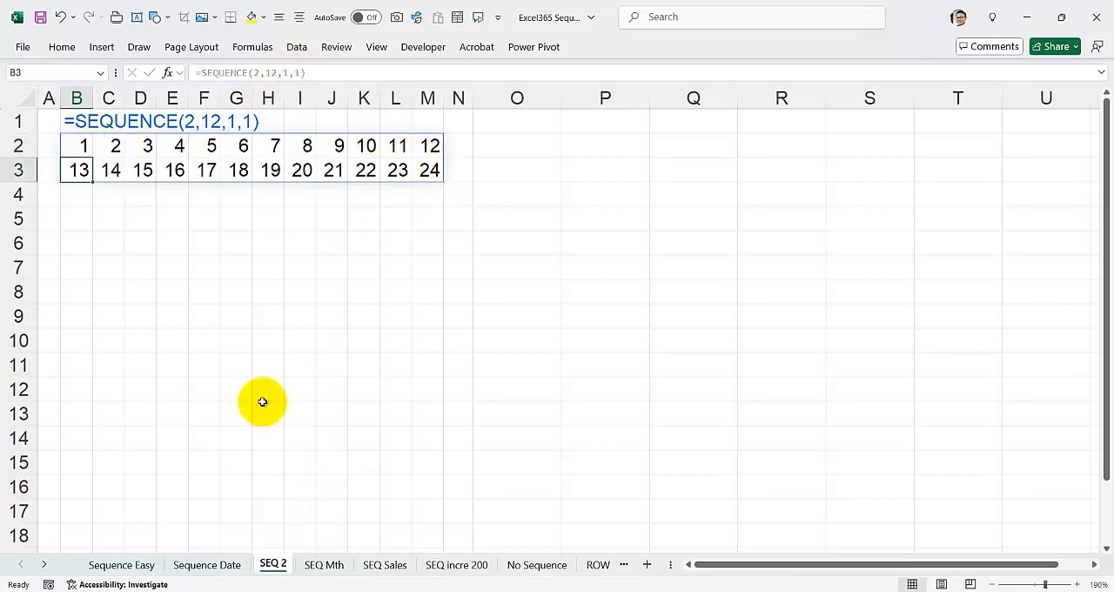
On the SEQ Mth sheet, examine the month count in B2 and the weekday formula in B3.
left_click(327, 564)
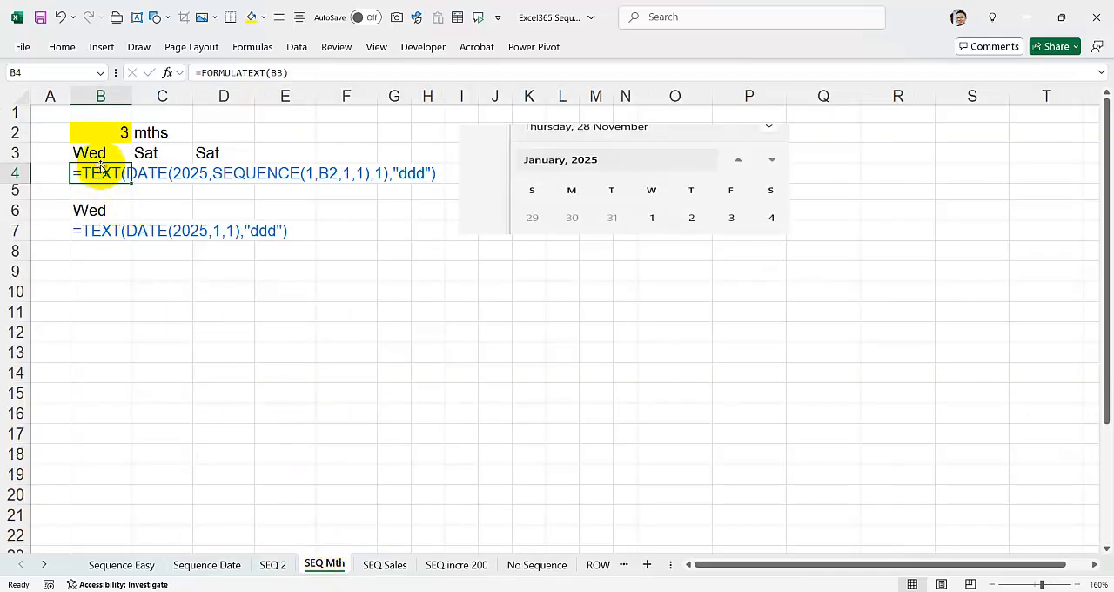
left_click(101, 135)
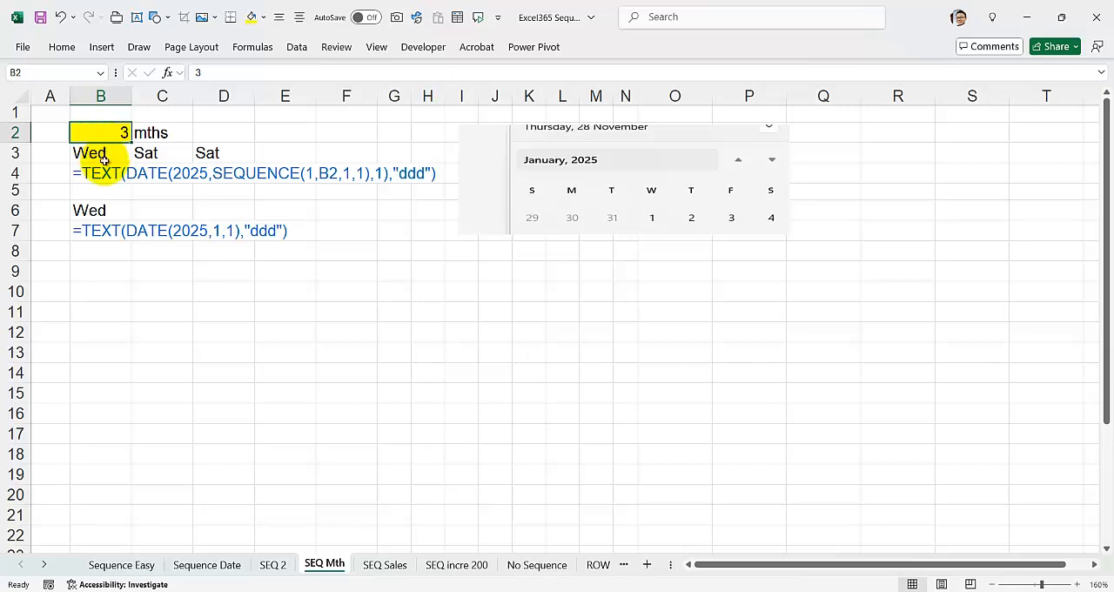
left_click(102, 150)
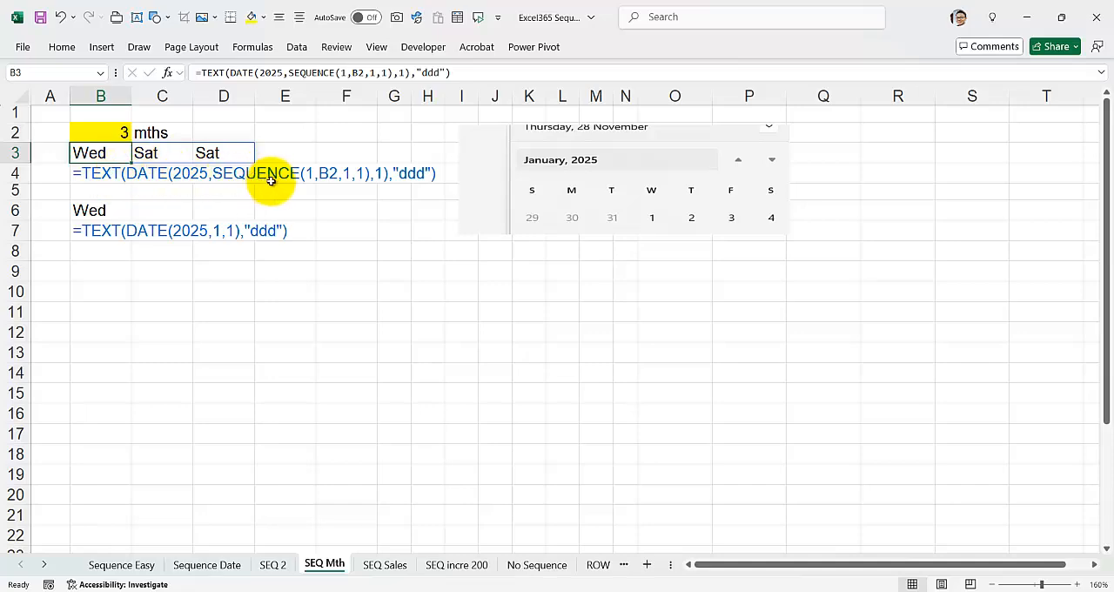
On the SEQ Sales sheet, set the number of customers to visit to 5 and check the customer list formula.
left_click(385, 567)
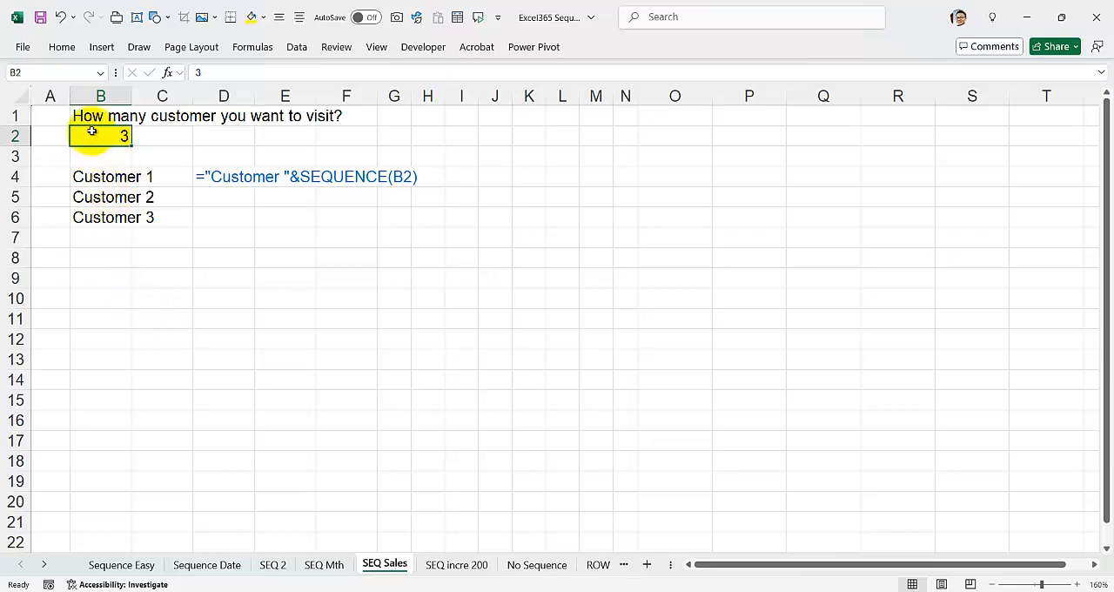
type("5")
key("Return")
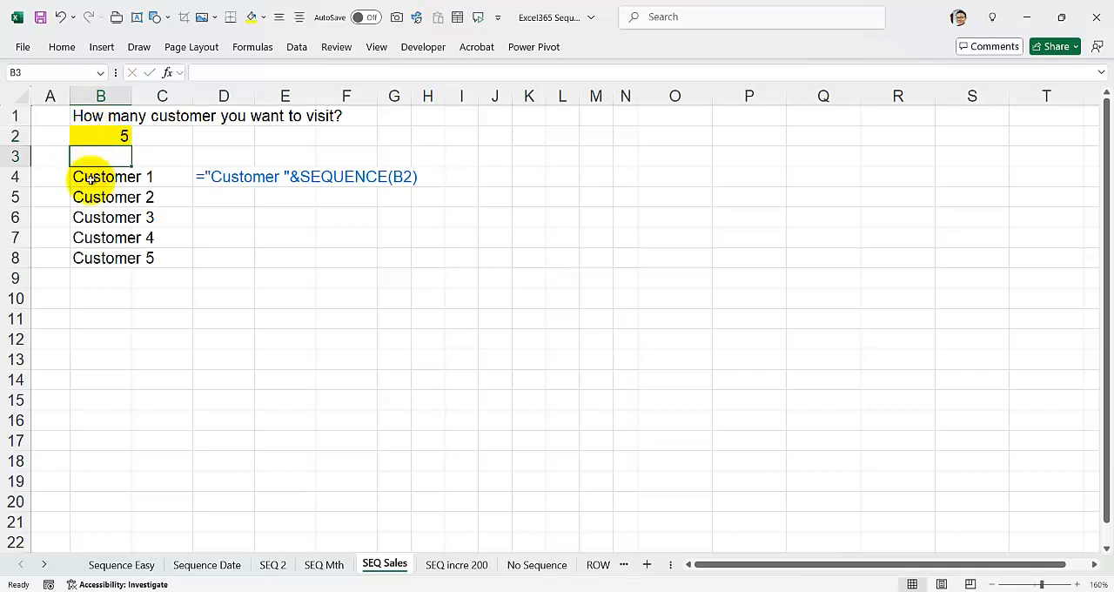
left_click(94, 179)
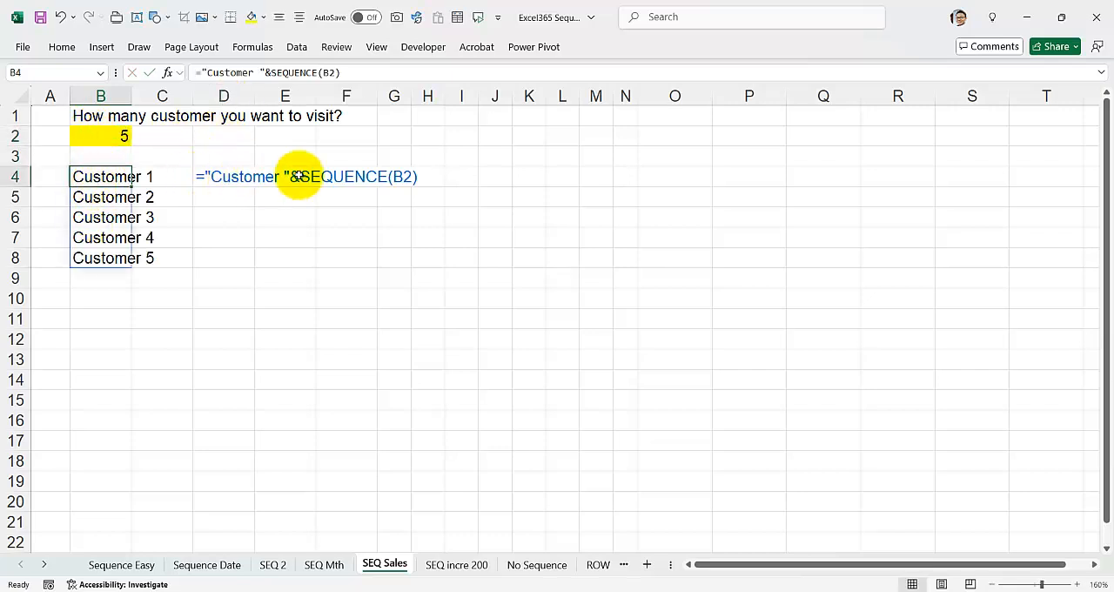
On the SEQ incre 200 sheet, inspect the arguments of the SEQUENCE formula in B2 without changing them.
left_click(456, 564)
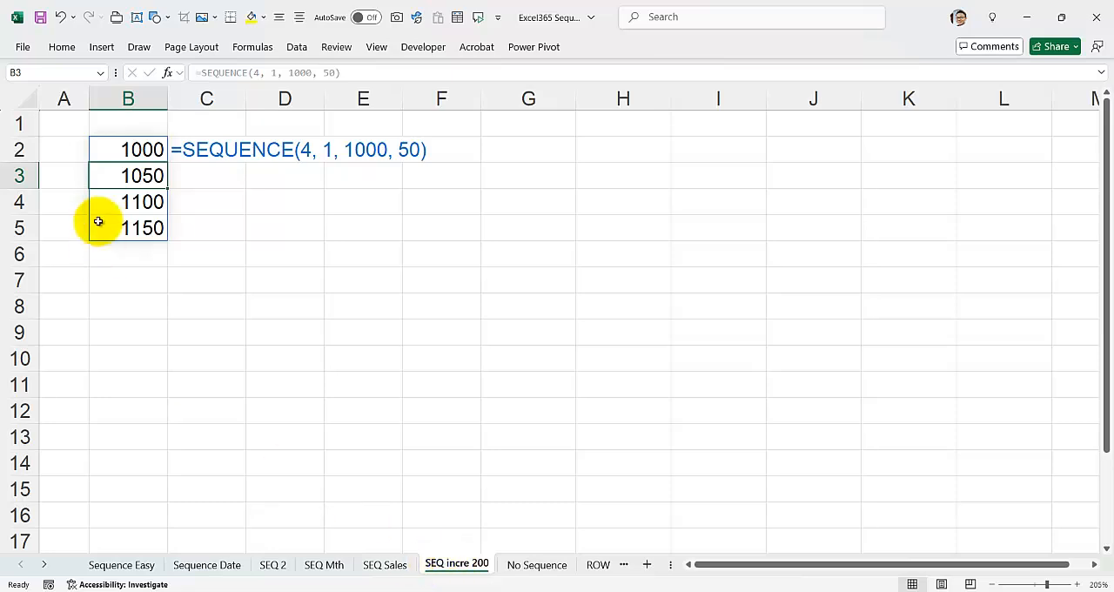
left_click(127, 149)
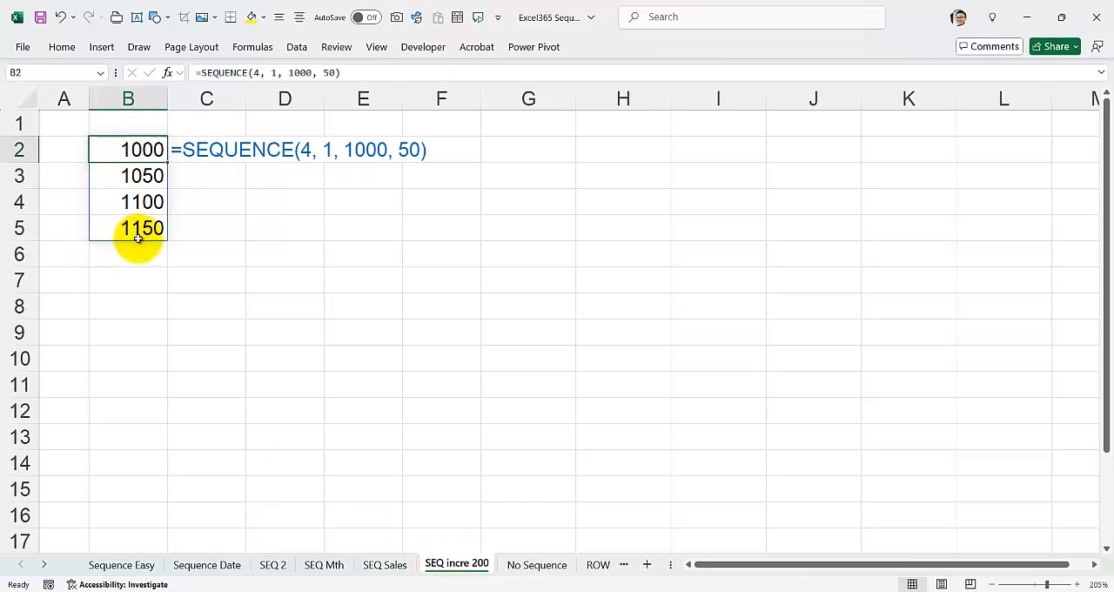
double_click(142, 150)
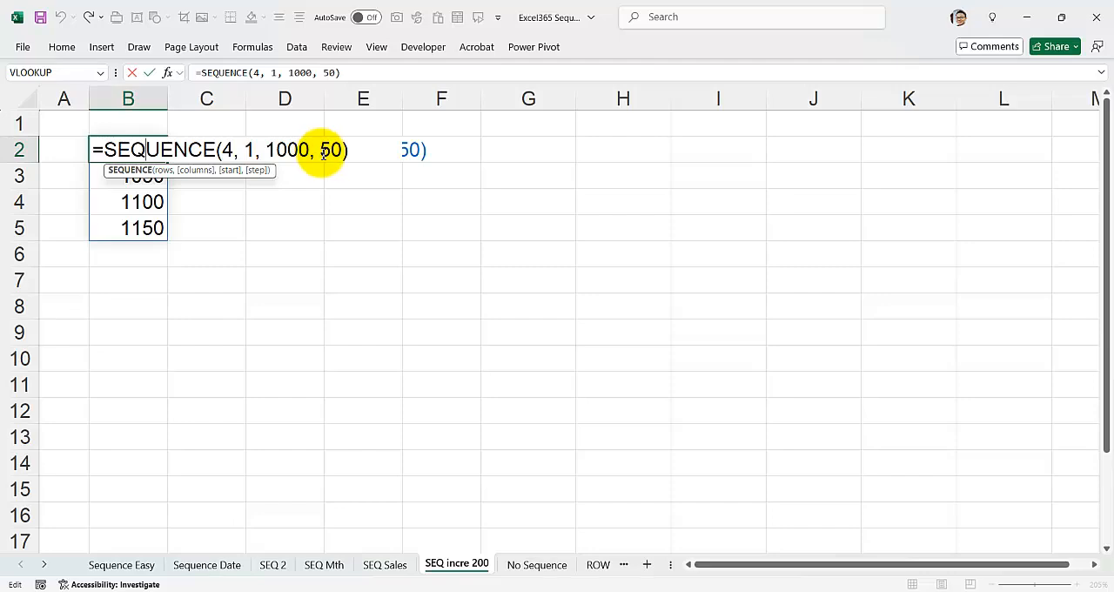
key("Escape")
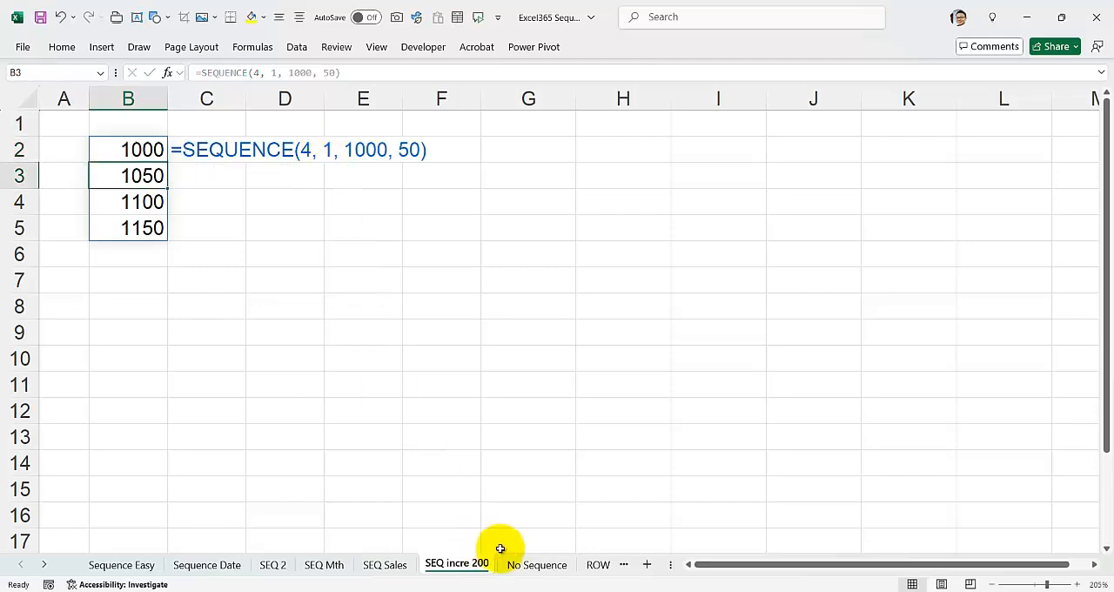
On the No Sequence sheet, examine the IF and ROW numbering formulas in C2 and C3.
left_click(533, 565)
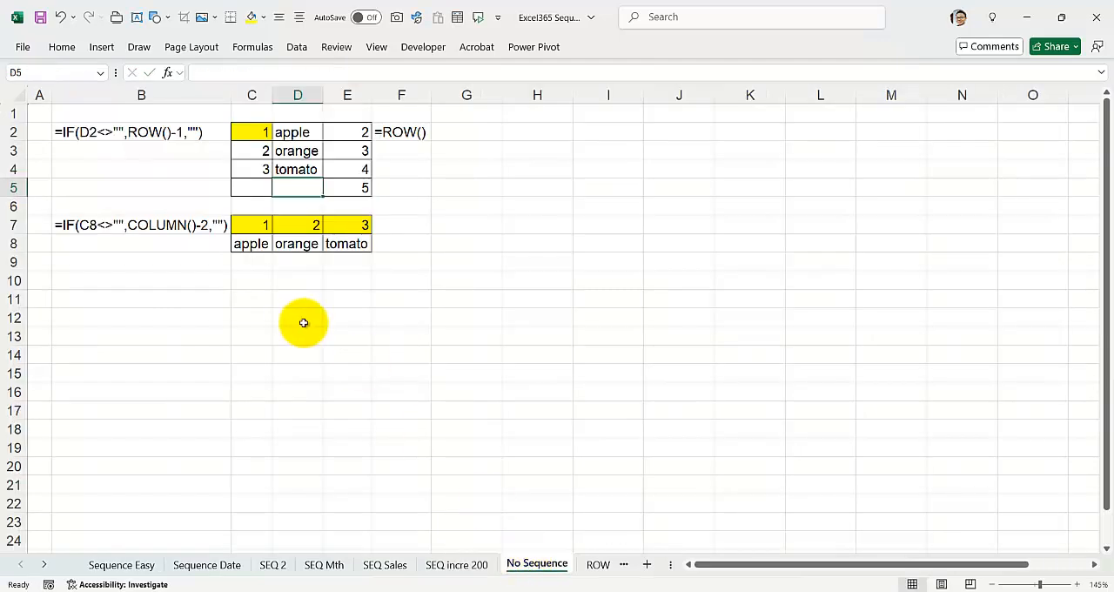
left_click(243, 131)
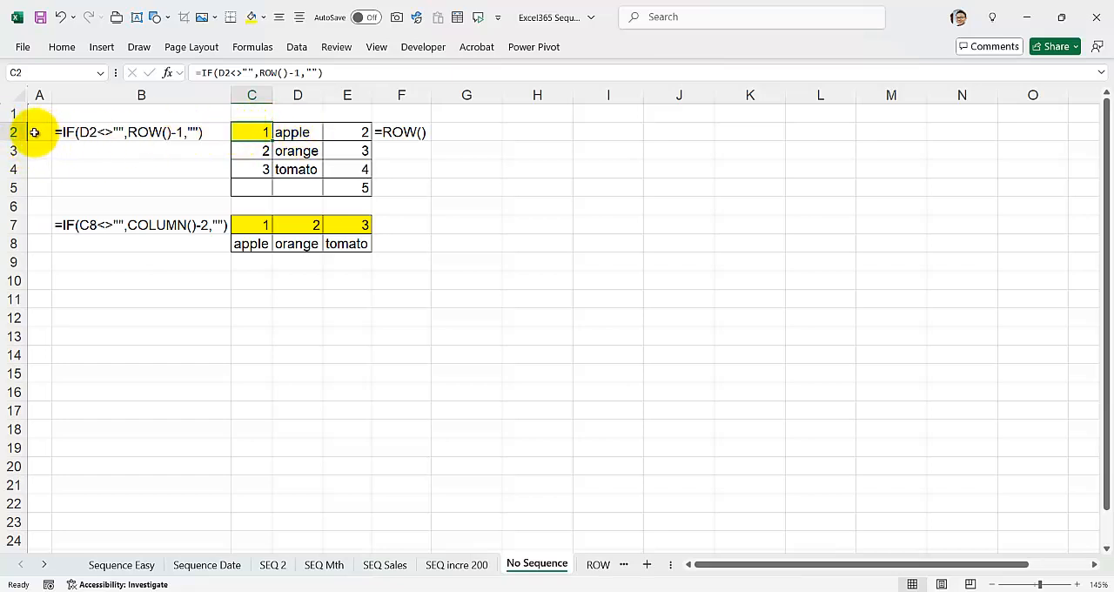
left_click(255, 151)
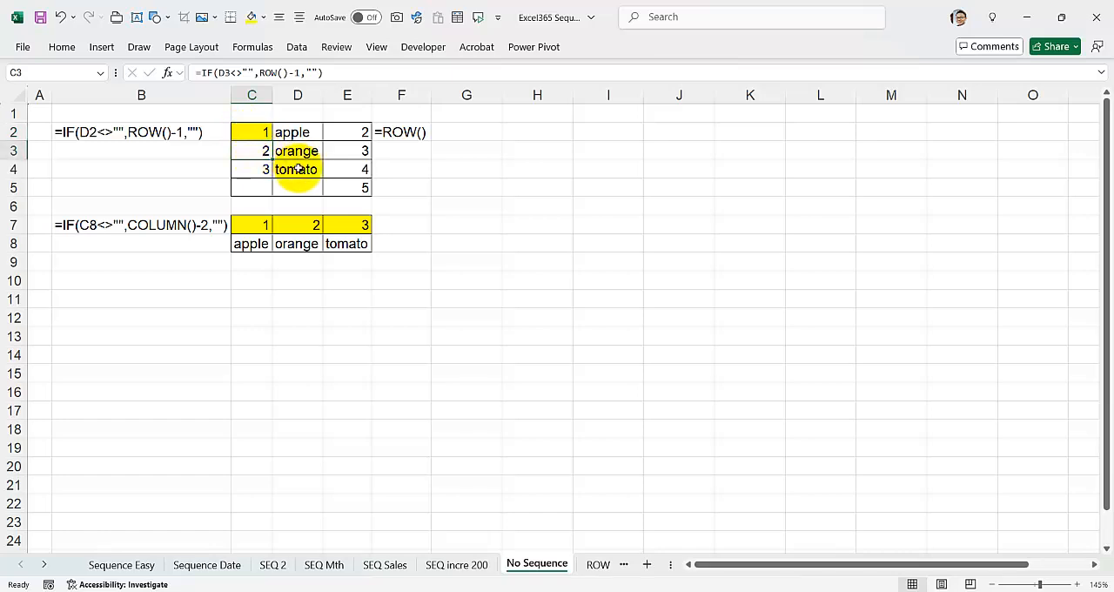
Clear cell D4 on the No Sequence sheet and re-enter "tomato" to test the ROW-based numbering.
left_click(297, 169)
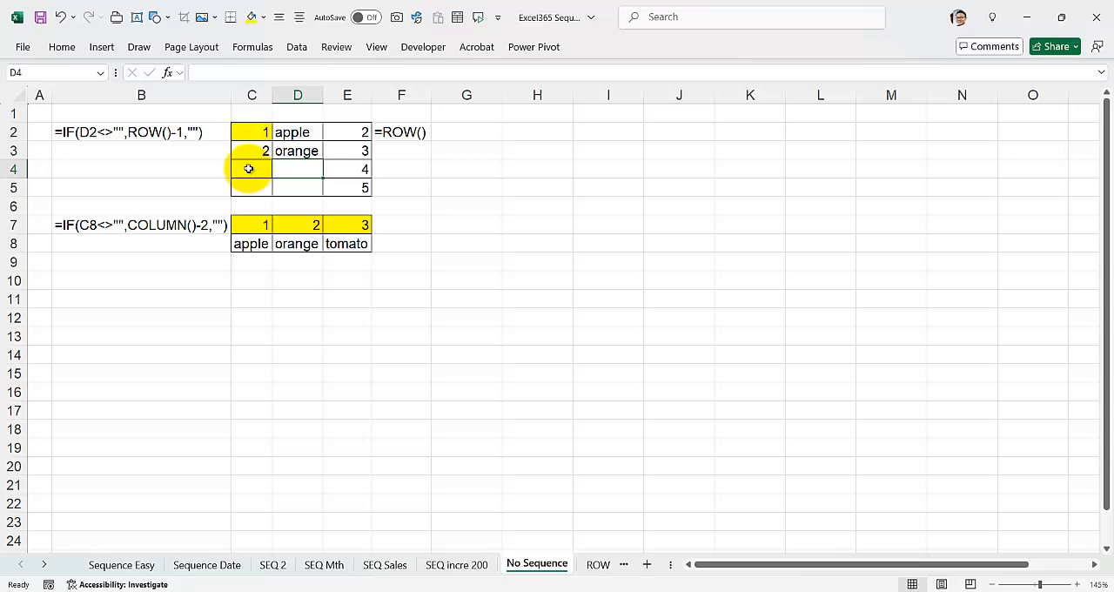
type("toma")
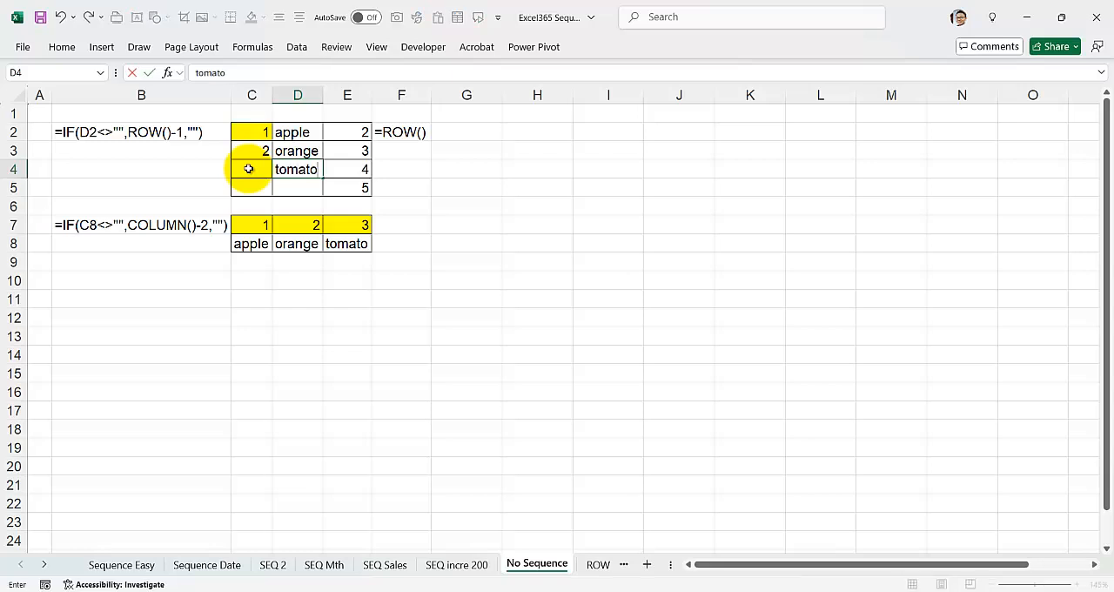
type("to")
key("Return")
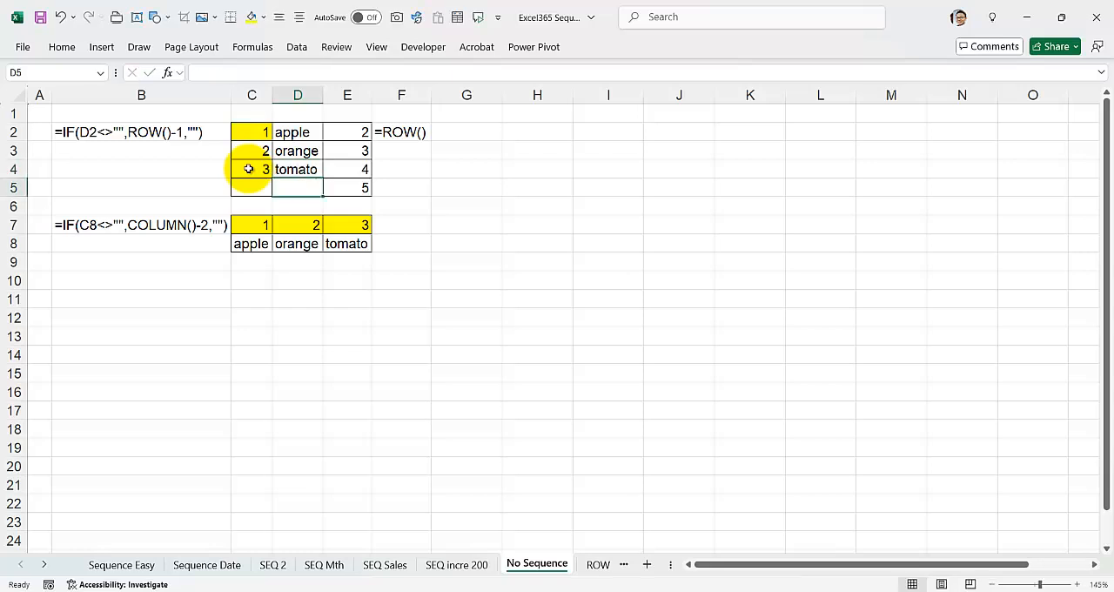
Check the COLUMN-based numbering formula in C7, and clear E8 and re-enter "tomato" to test it.
left_click(252, 226)
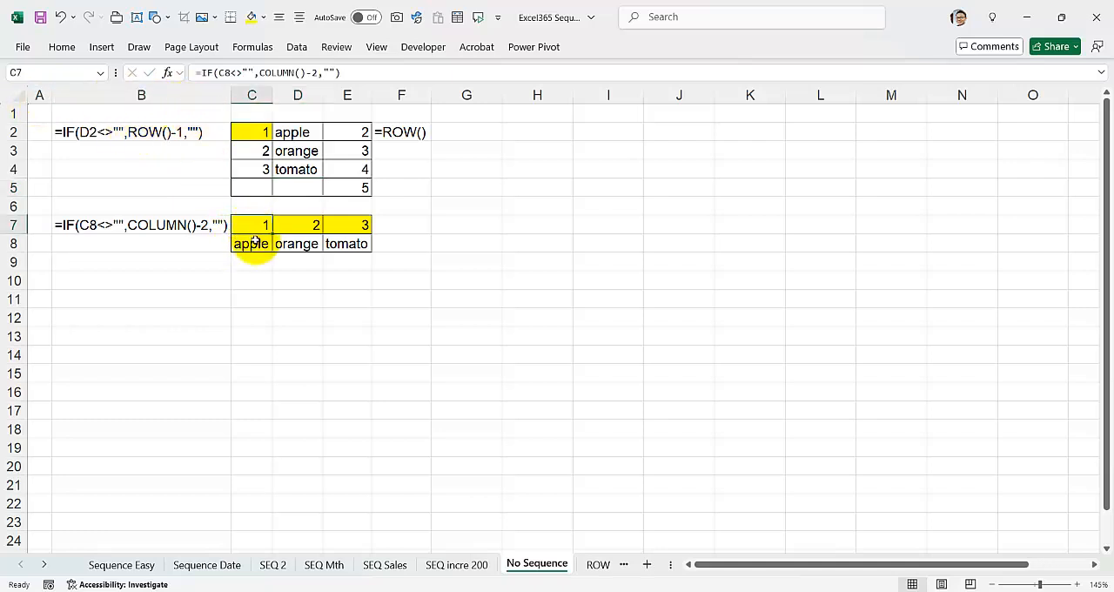
left_click(357, 244)
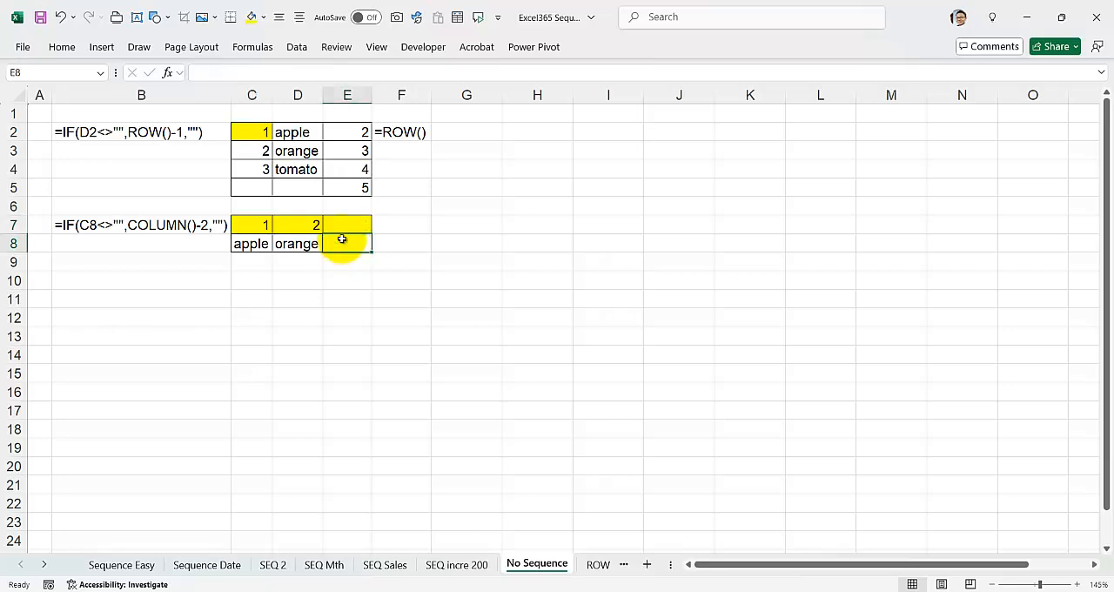
type("tomato")
key("Return")
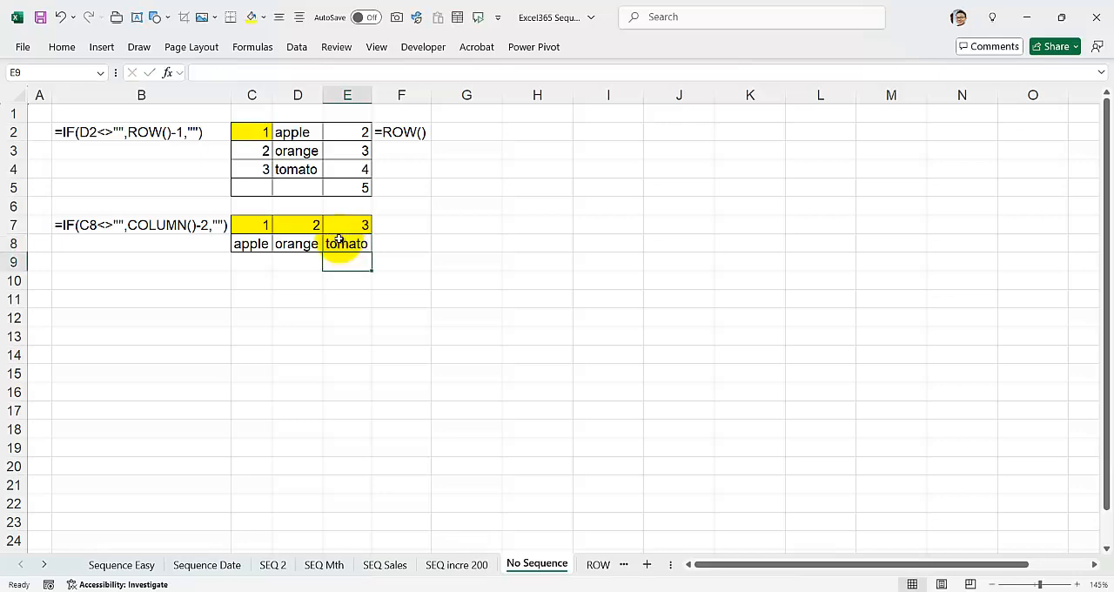
On the ROW vs COLUMN sheet, clear the to-do items in B2:B6 and enter "attend MMI" in B2.
left_click(599, 565)
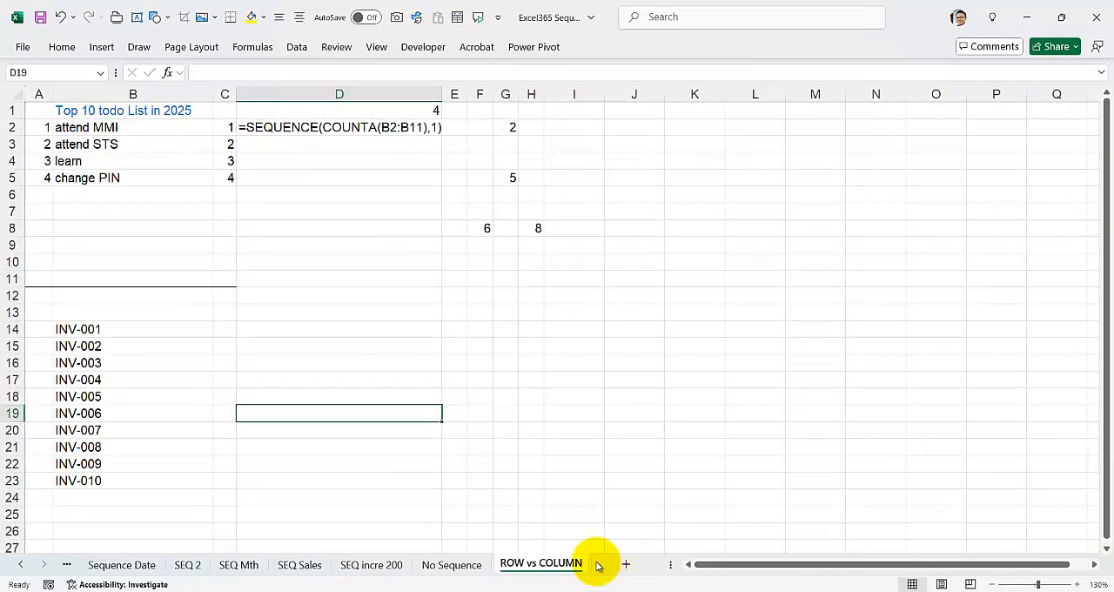
left_click_drag(151, 129, 154, 197)
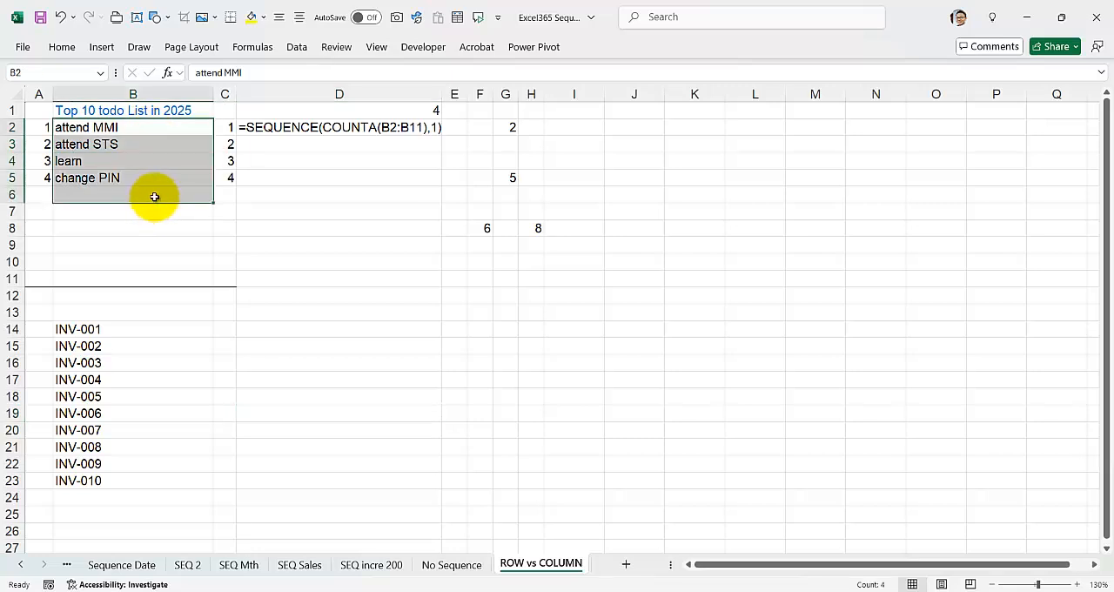
key("Delete")
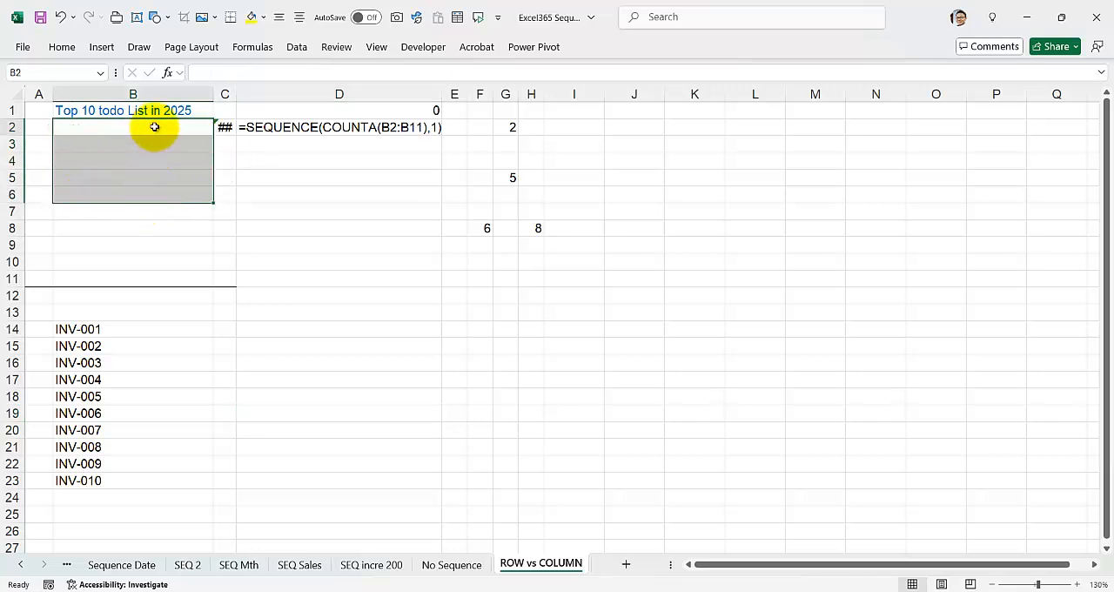
left_click(154, 127)
type("attend MMI")
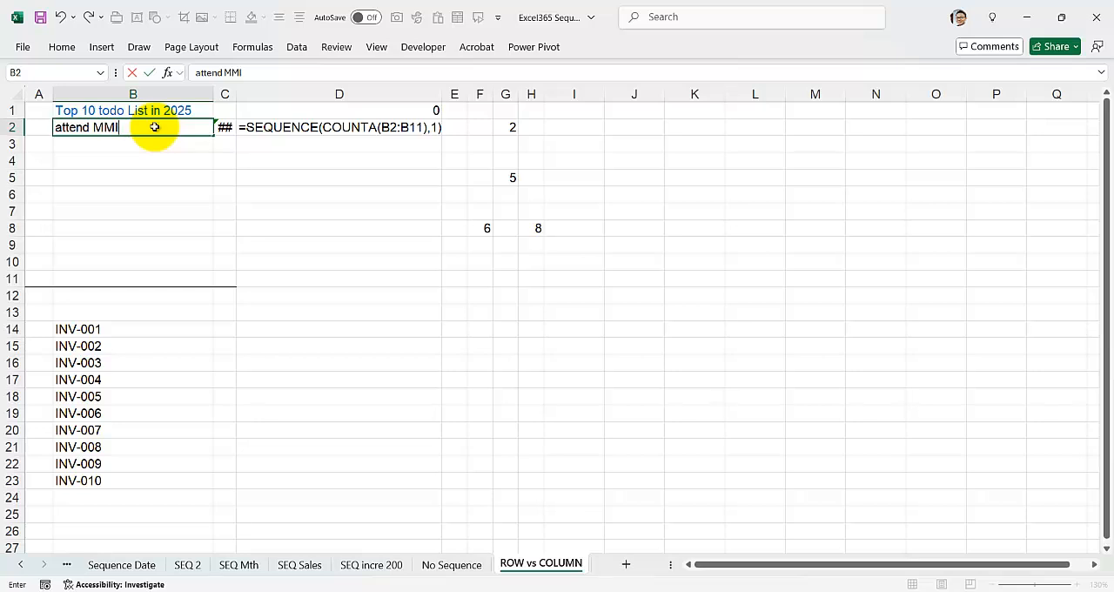
key("Return")
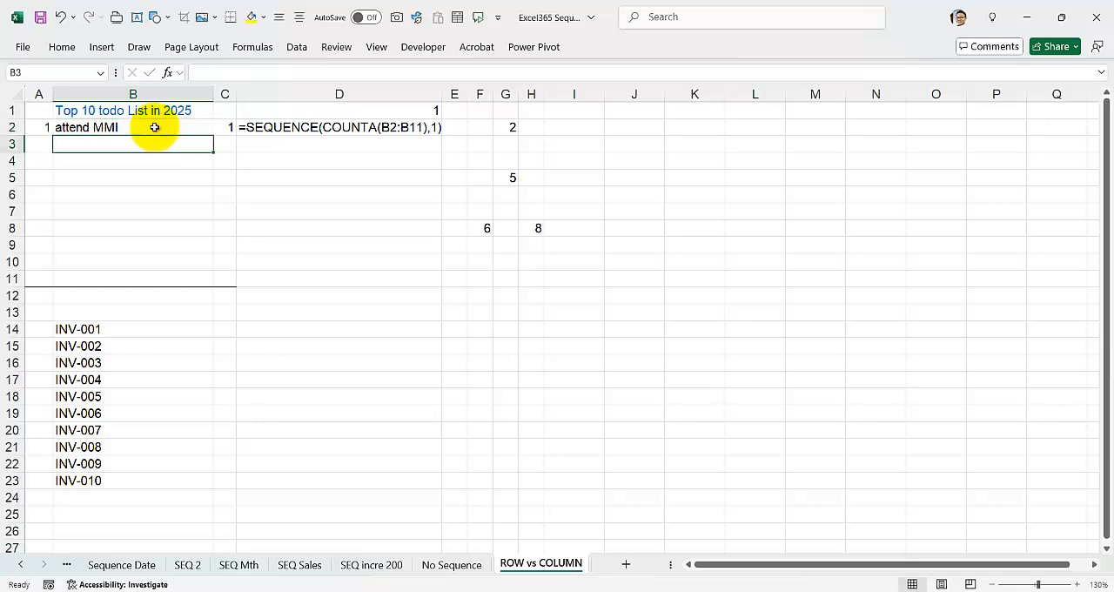
Compare the ROW-based formula in A2 with the SEQUENCE and COUNTA formula in C2 and its formula text in D2.
left_click(154, 127)
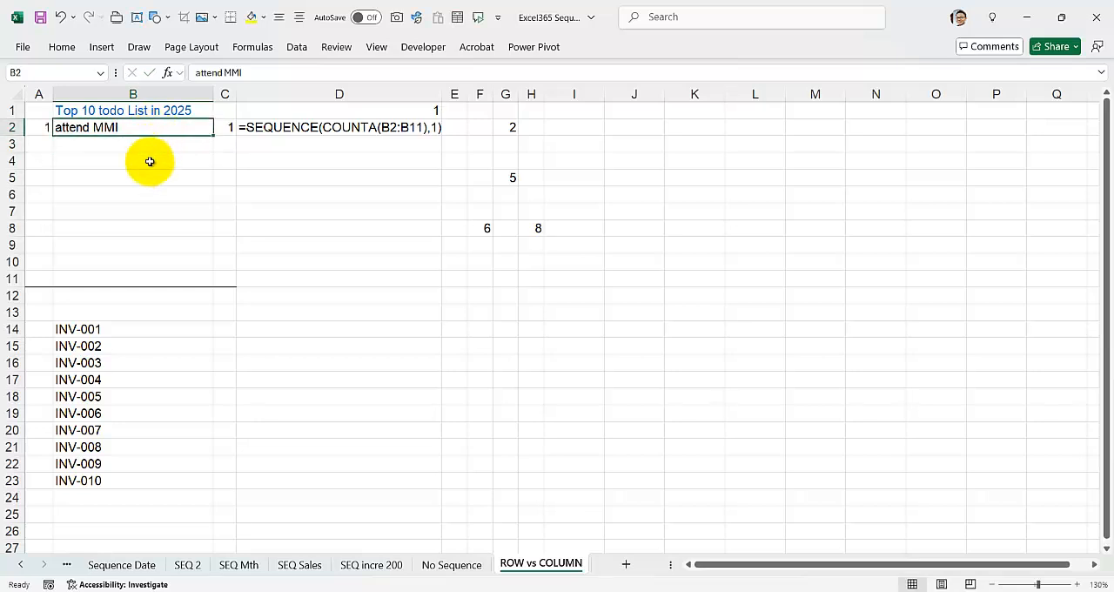
left_click(50, 128)
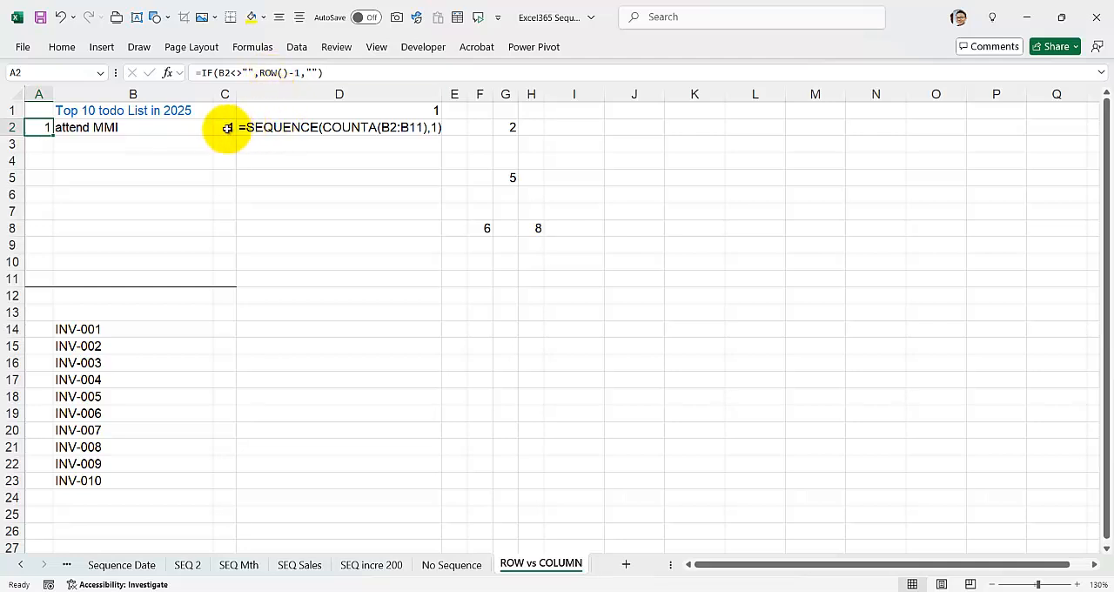
left_click(313, 128)
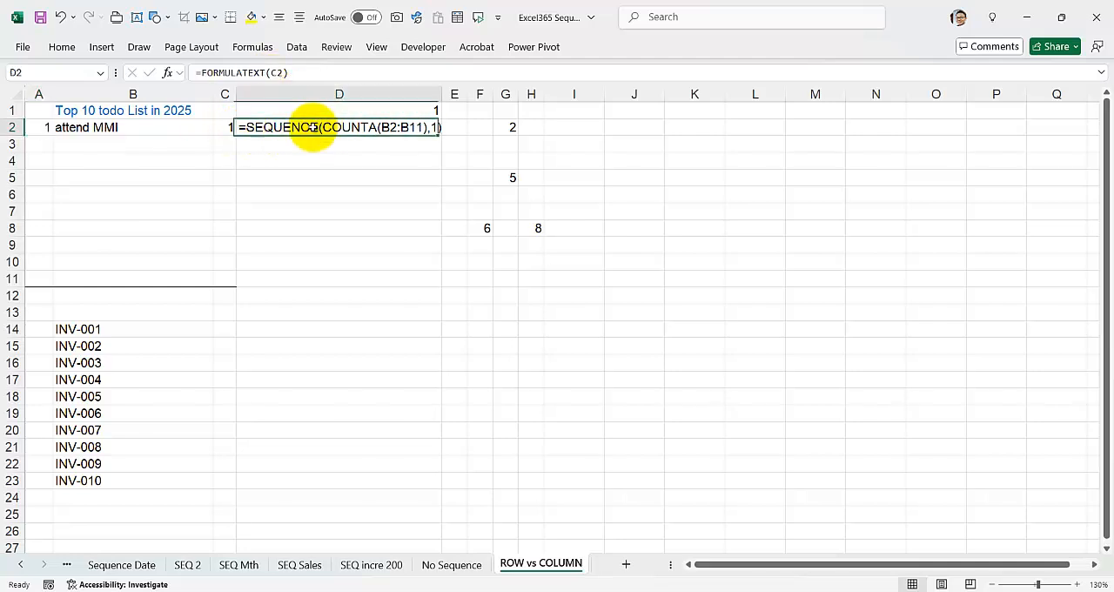
left_click(227, 128)
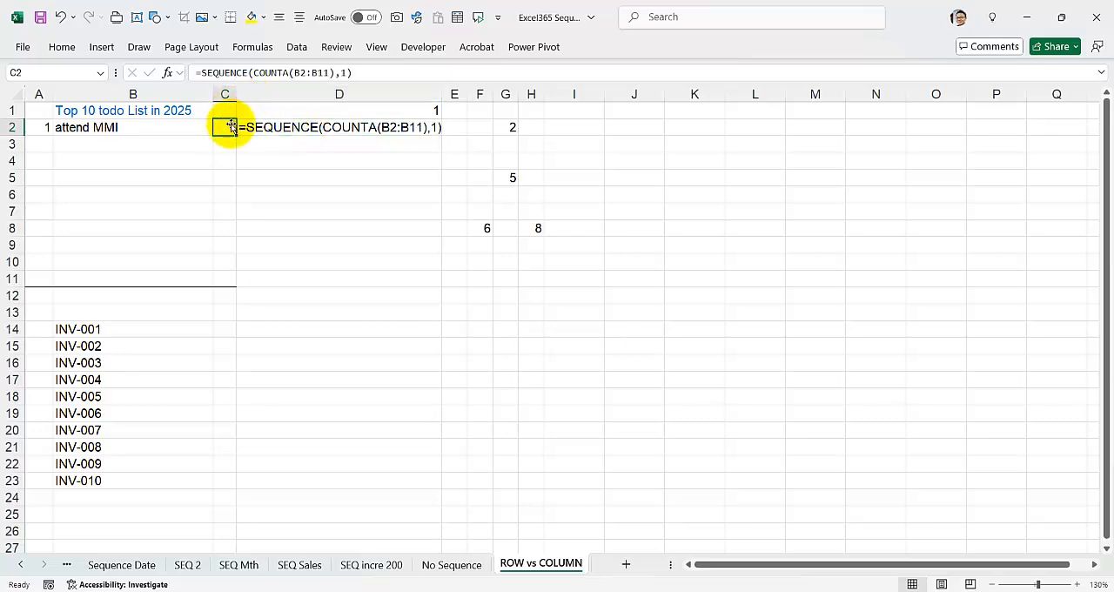
Switch to the PowerPoint presentation "Excel and Power BI Workshop 2024 v20" and display slide 16.
mouse_move(605, 591)
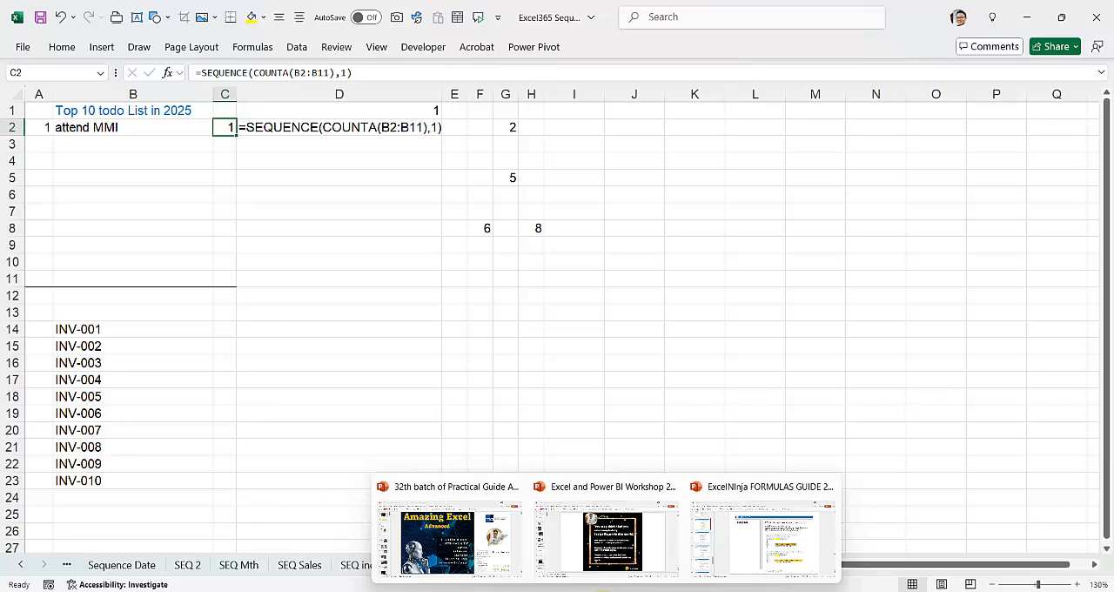
left_click(577, 529)
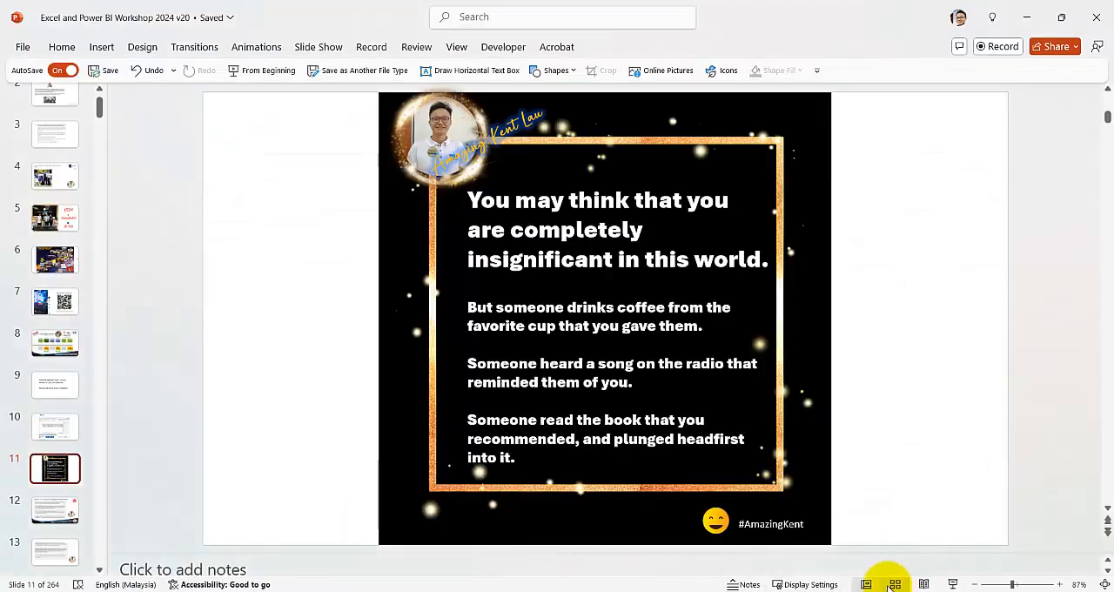
scroll(55, 436, "down", 2)
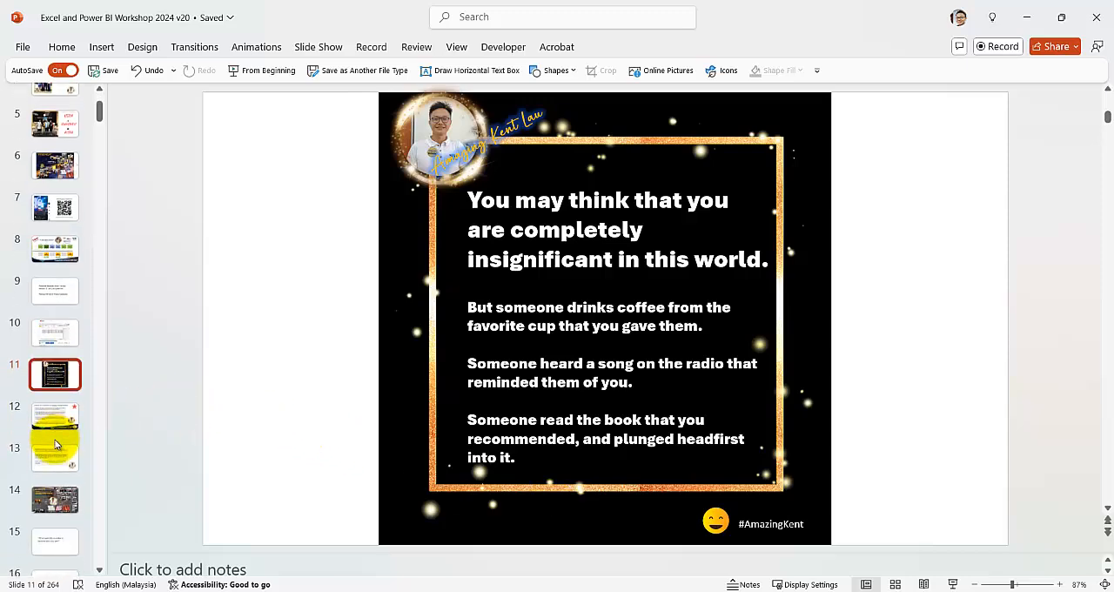
scroll(55, 444, "down", 3)
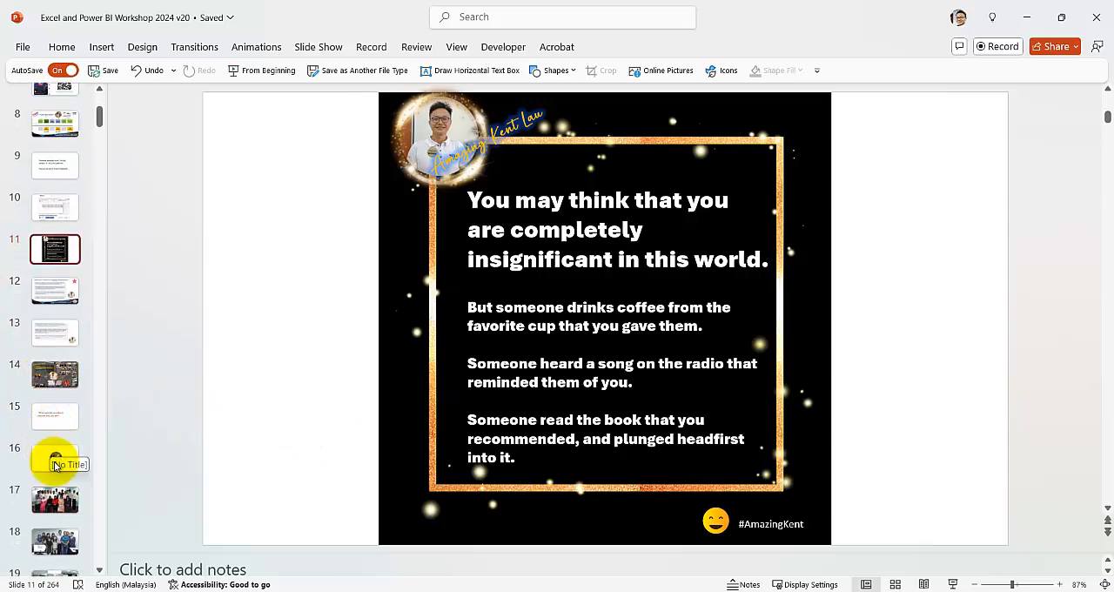
left_click(55, 462)
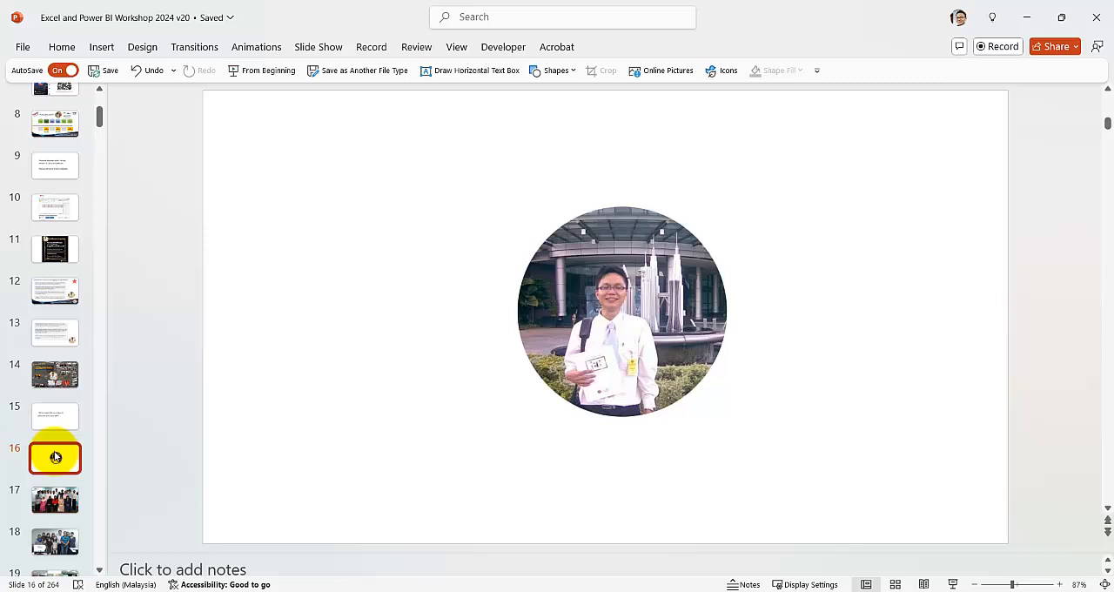
View the training photo and testimonial slides 17 to 20 one after another.
left_click(70, 500)
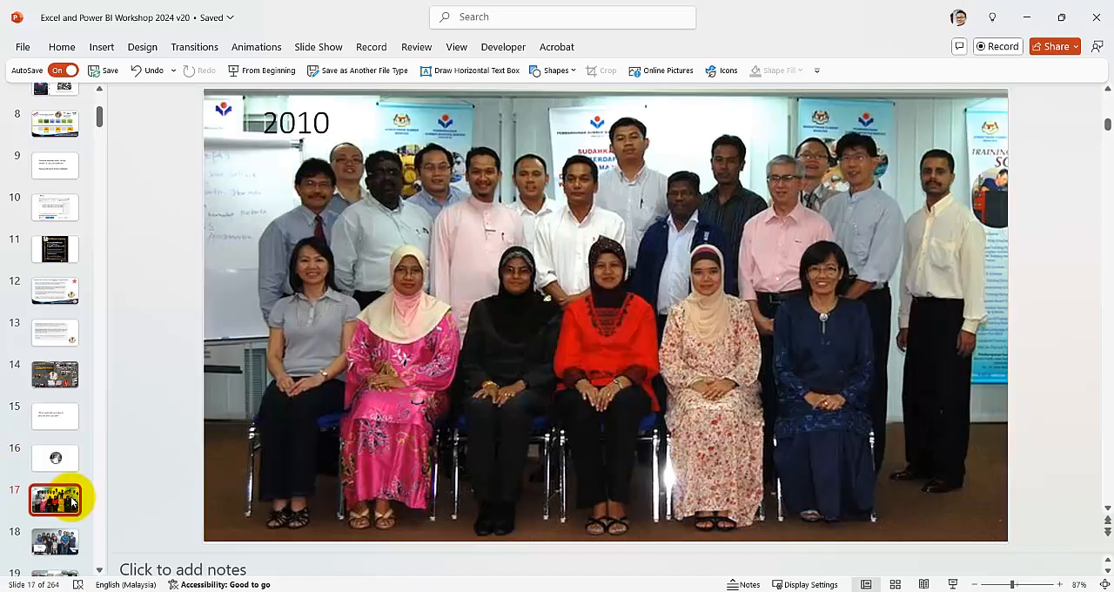
left_click(67, 543)
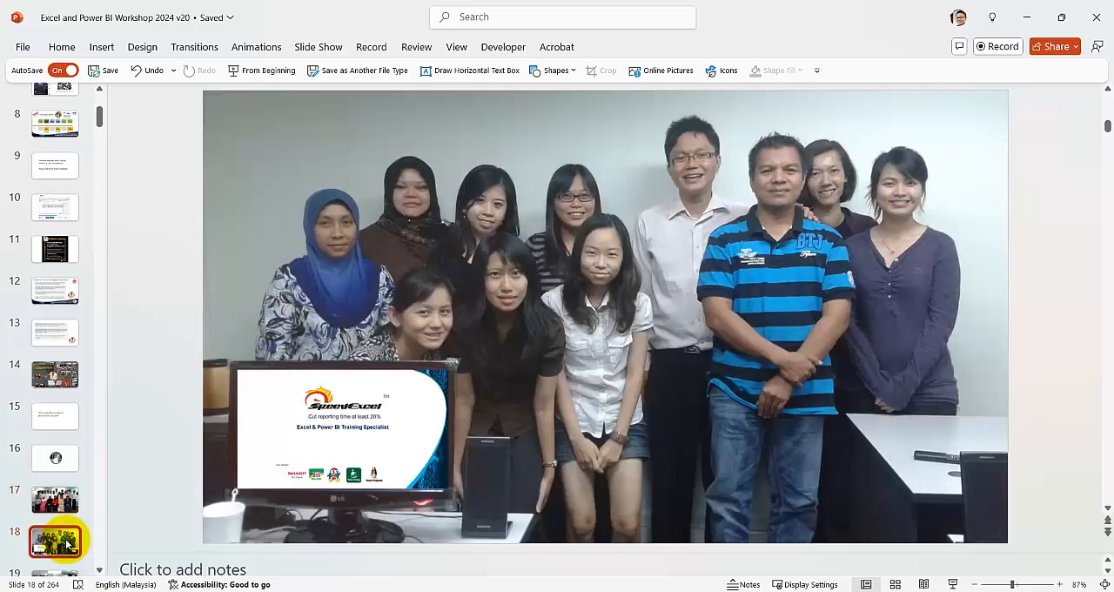
key("Down")
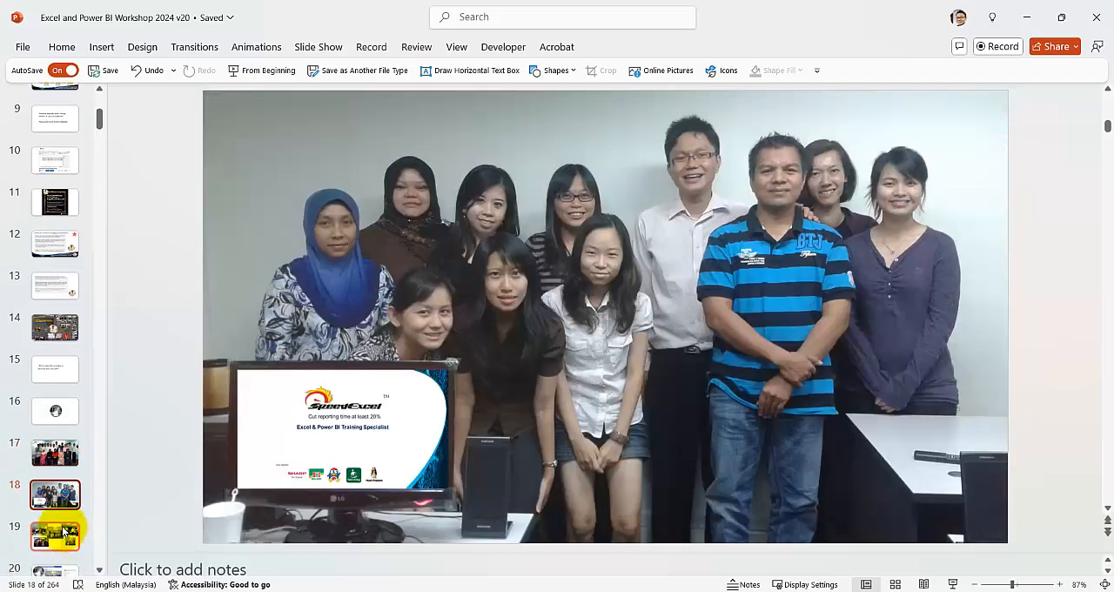
scroll(63, 532, "down", 1)
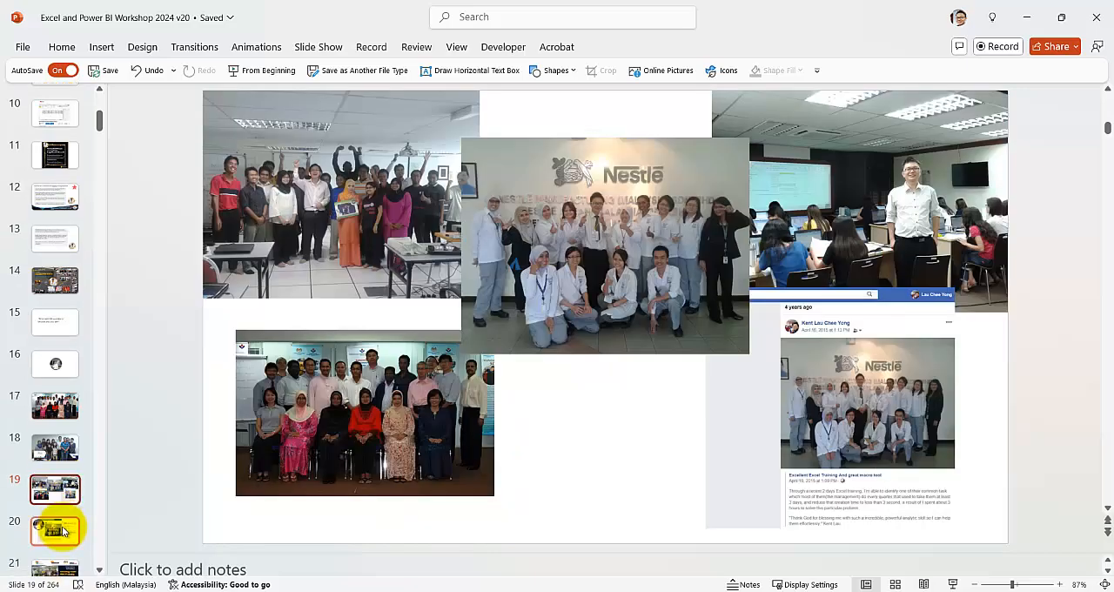
left_click(62, 531)
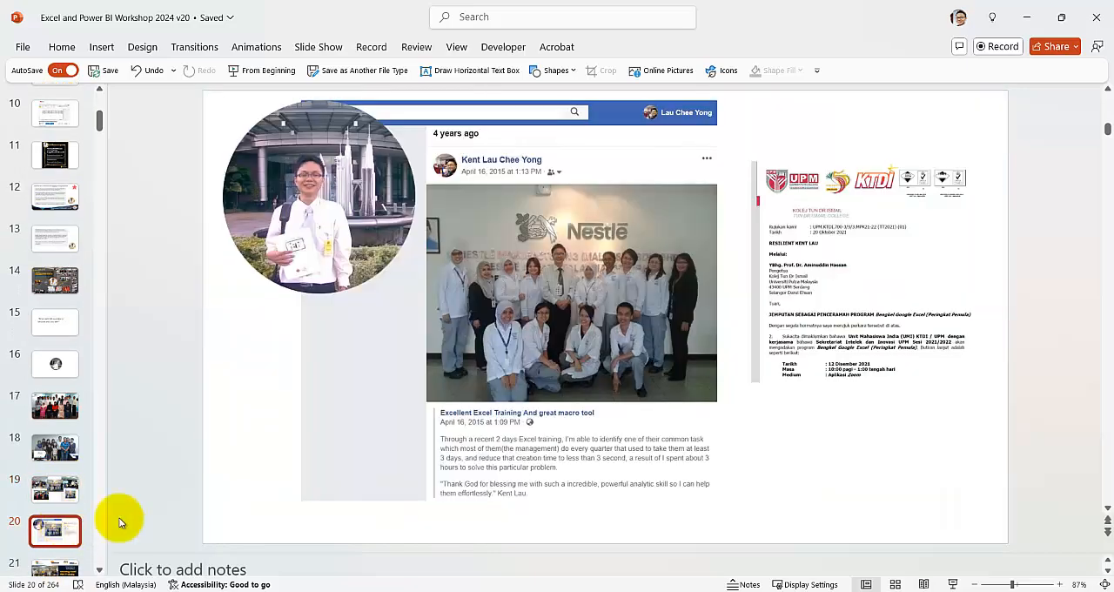